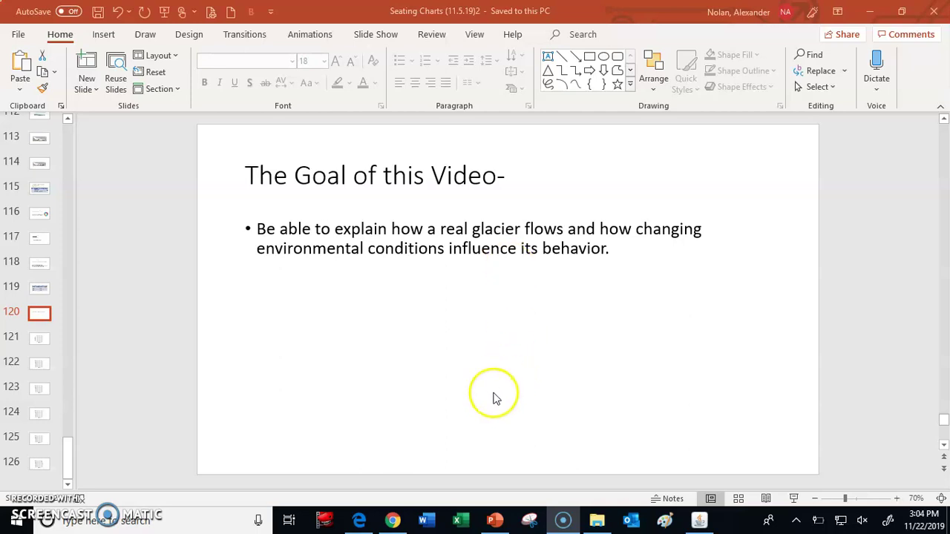
Switch to the Glacier Simulation WebLab worksheet in Microsoft Edge and read its goal, background and instructions
click(358, 521)
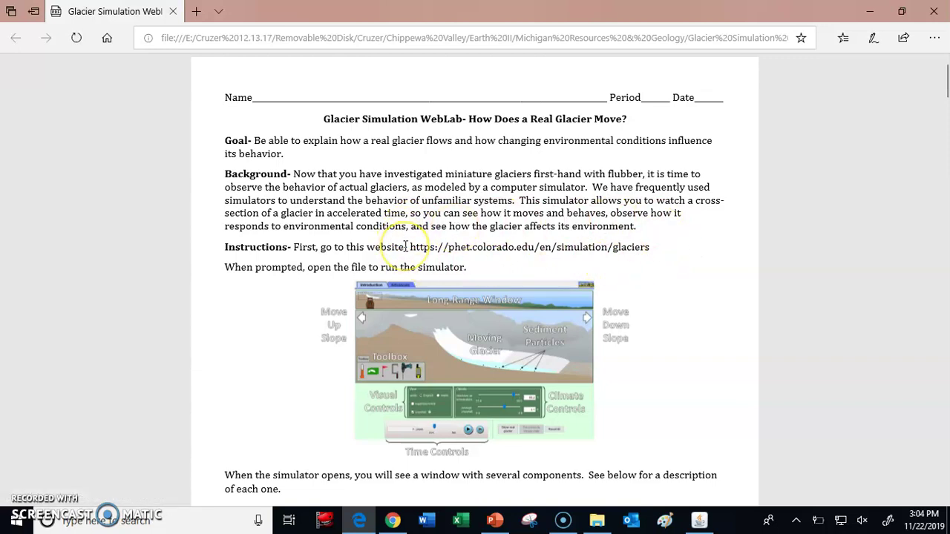
scroll(407, 245, down, 2)
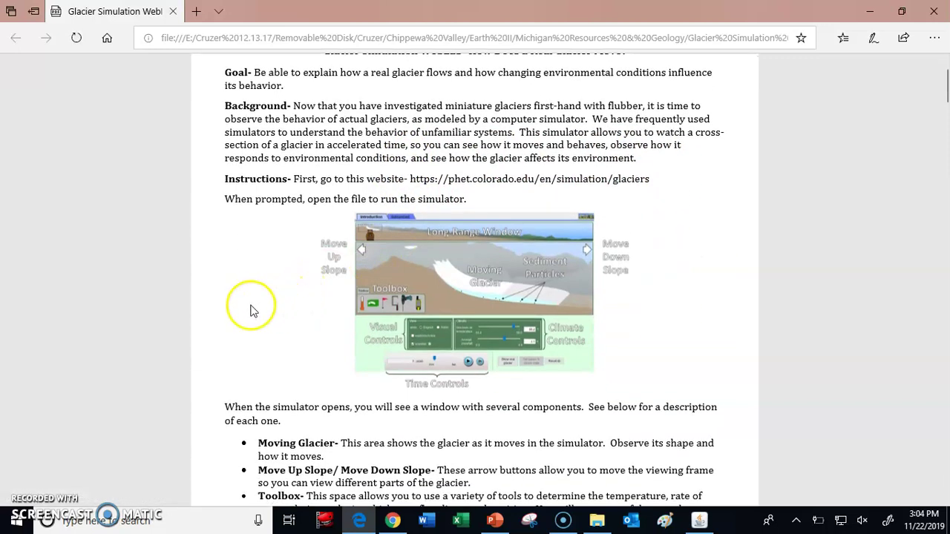
scroll(540, 268, up, 2)
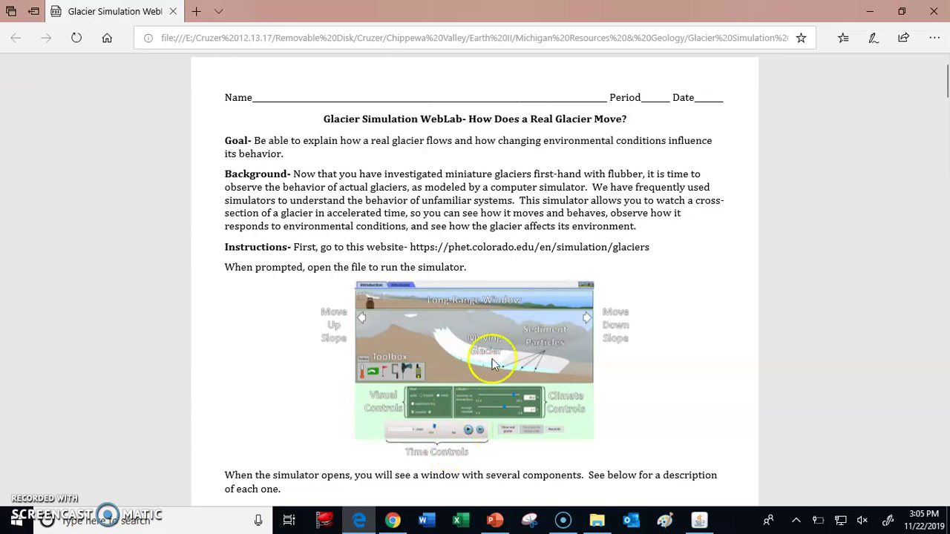
View the running Glaciers simulator, then review the Initial Observations diagram and its prompts in the Edge worksheet
click(699, 522)
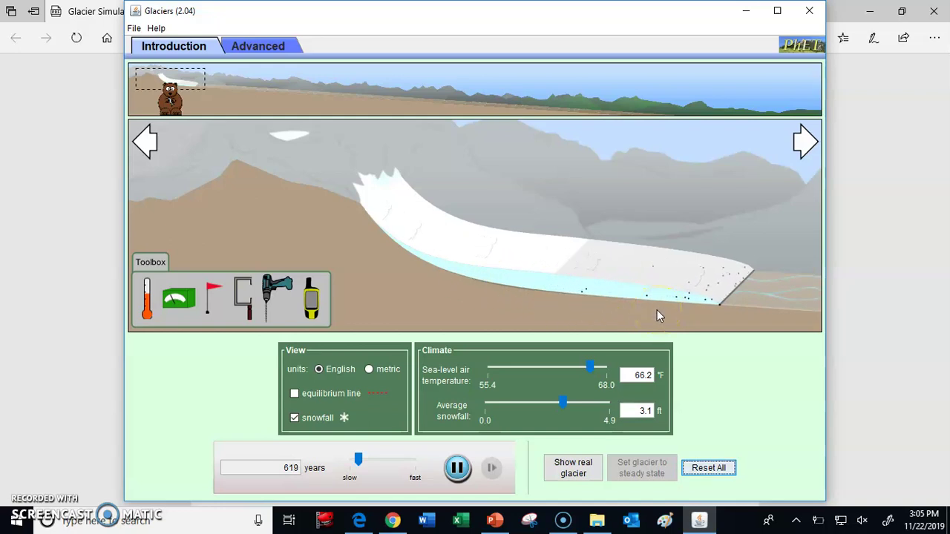
click(359, 521)
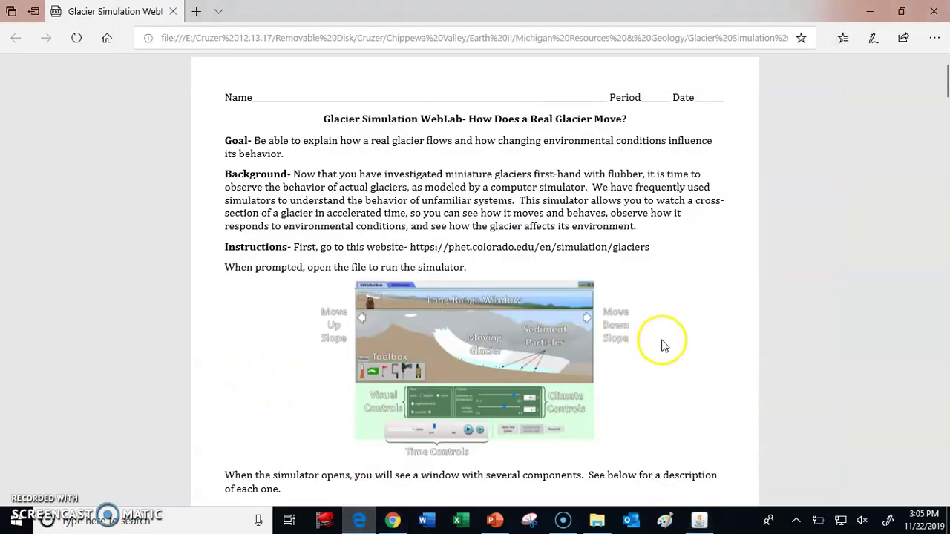
scroll(747, 355, down, 4)
scroll(747, 355, down, 5)
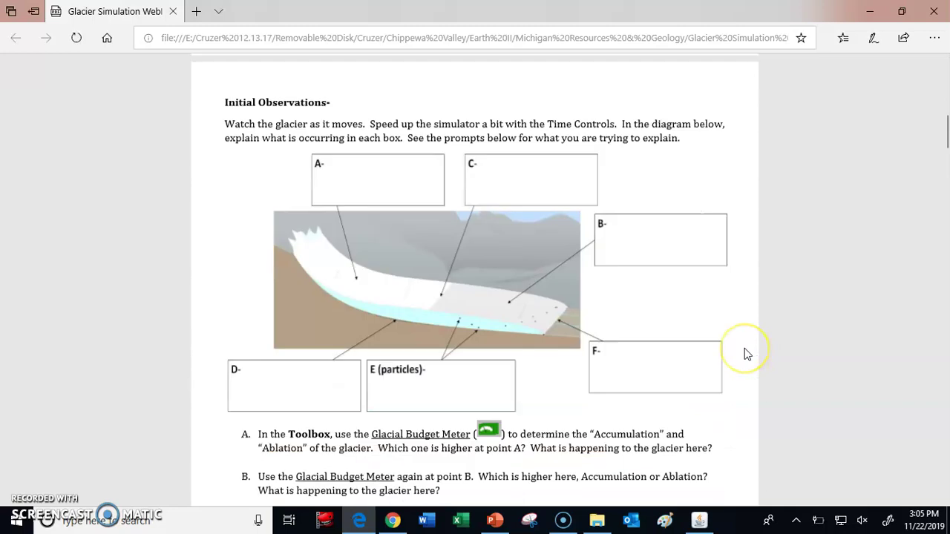
scroll(748, 355, up, 1)
scroll(748, 355, down, 1)
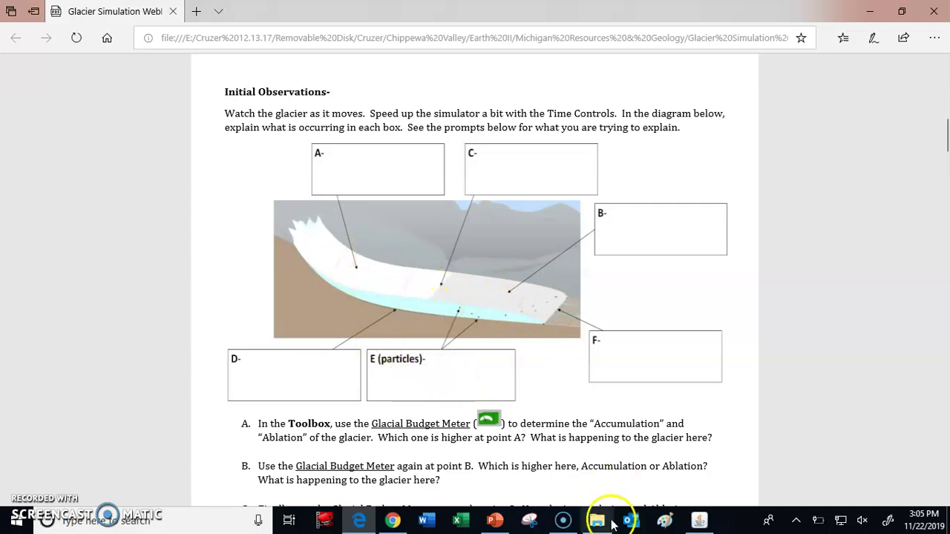
Switch to the Glaciers simulator, shift the view slightly downslope and measure accumulation and ablation on the upper glacier with the glacial budget meter
click(699, 519)
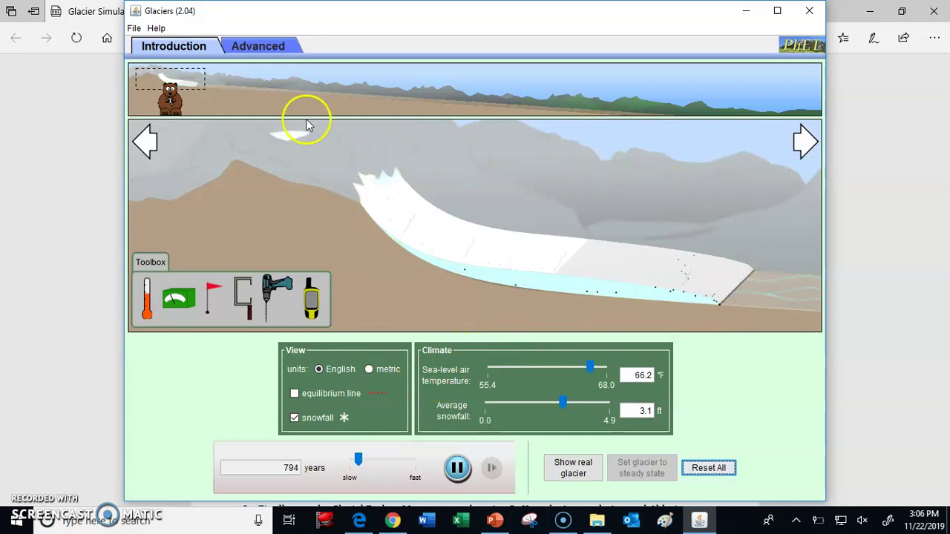
mouse_move(170, 109)
mouse_down()
mouse_move(275, 96)
mouse_move(524, 111)
mouse_move(481, 121)
mouse_move(203, 93)
mouse_move(180, 101)
mouse_up()
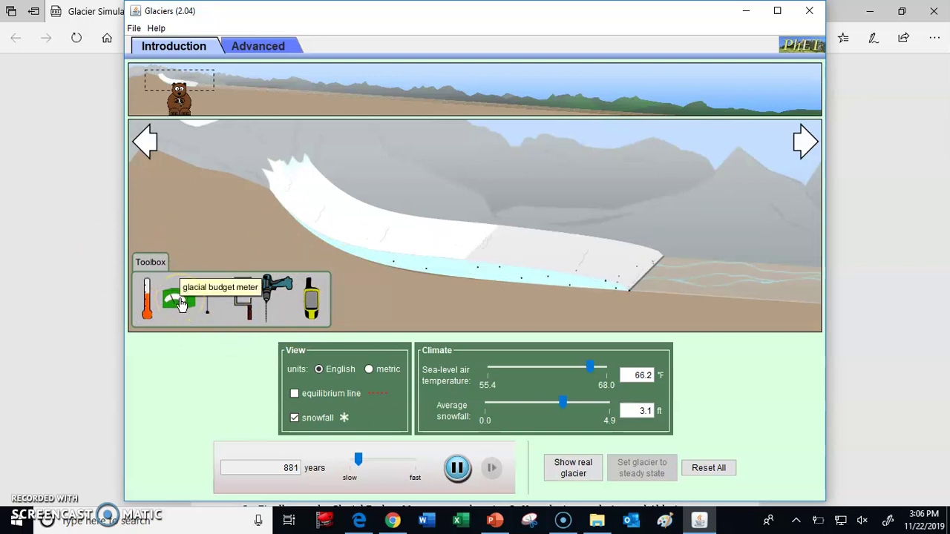
drag(182, 303, 370, 255)
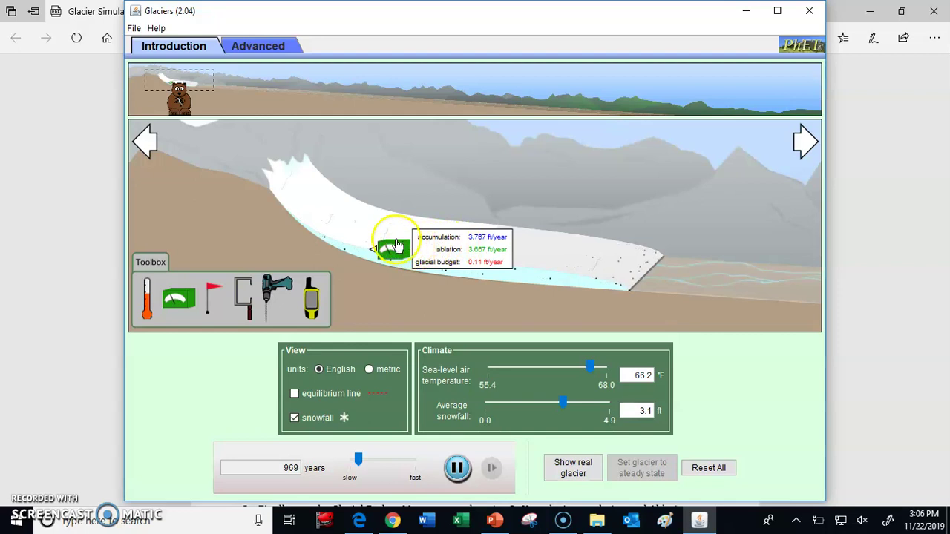
click(354, 228)
click(475, 237)
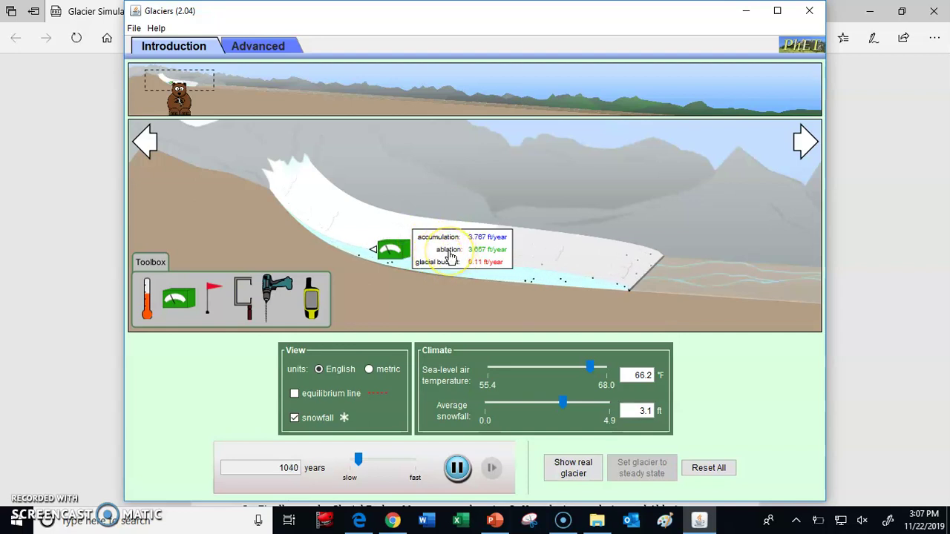
drag(392, 253, 407, 260)
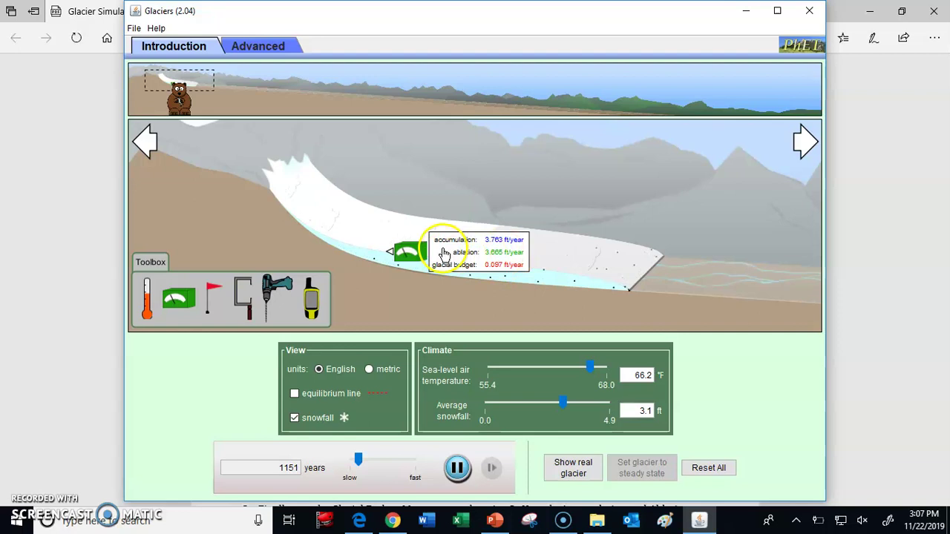
Measure the glacial budget near the glacier's lower end and at the boundary between its white and grey surfaces
drag(405, 268, 594, 281)
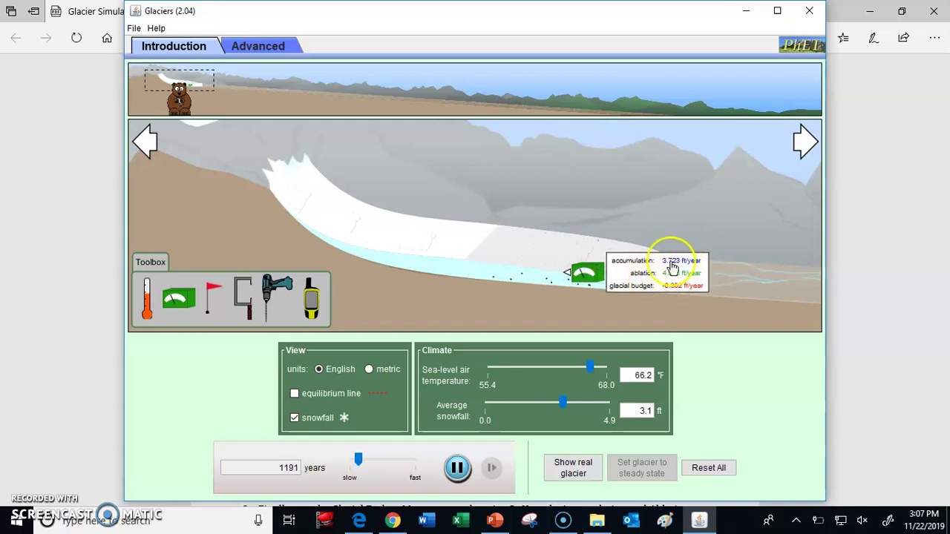
drag(594, 280, 487, 277)
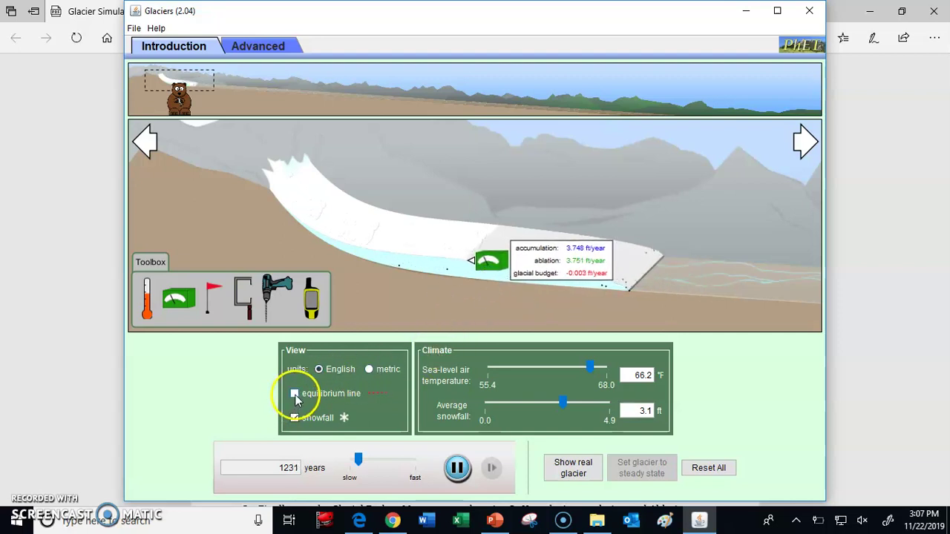
Display the equilibrium line and return the glacial budget meter to the toolbox
click(294, 394)
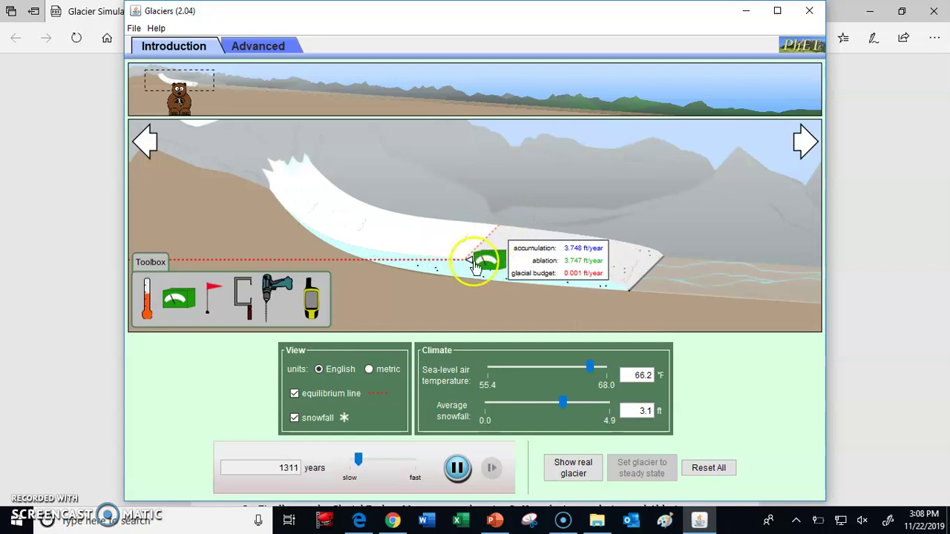
drag(483, 258, 265, 294)
click(276, 293)
Switch to the worksheet in Edge and review the Environmental Effects on Glacier Behavior graphs and the Analysis Questions
click(358, 521)
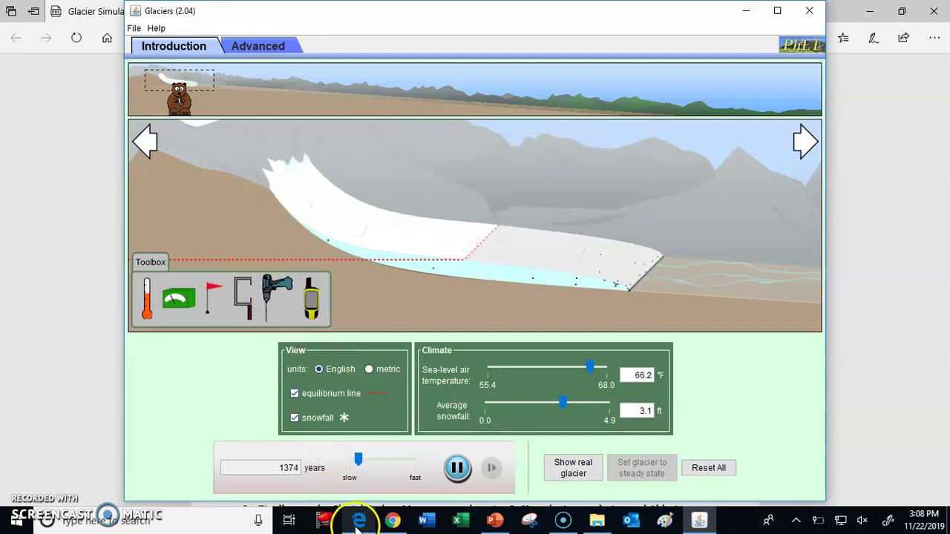
click(358, 522)
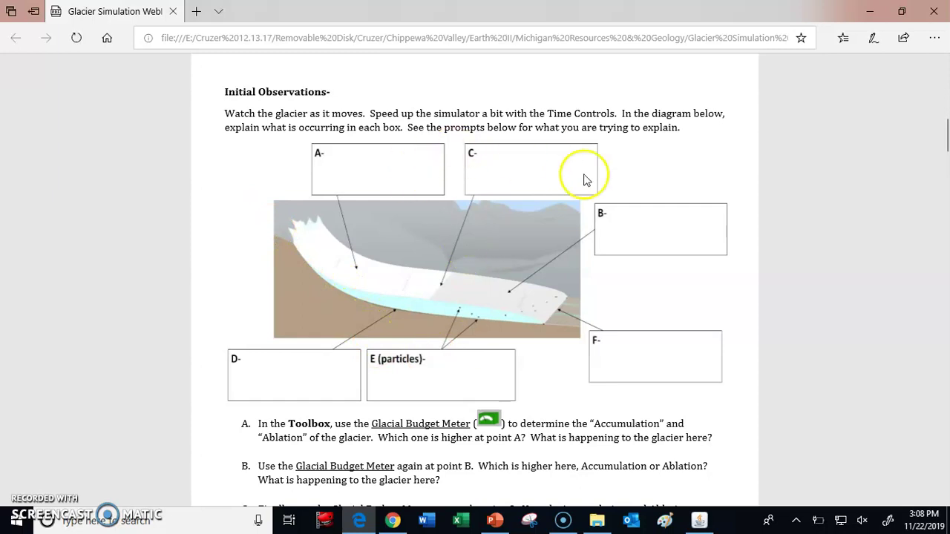
scroll(483, 360, down, 1)
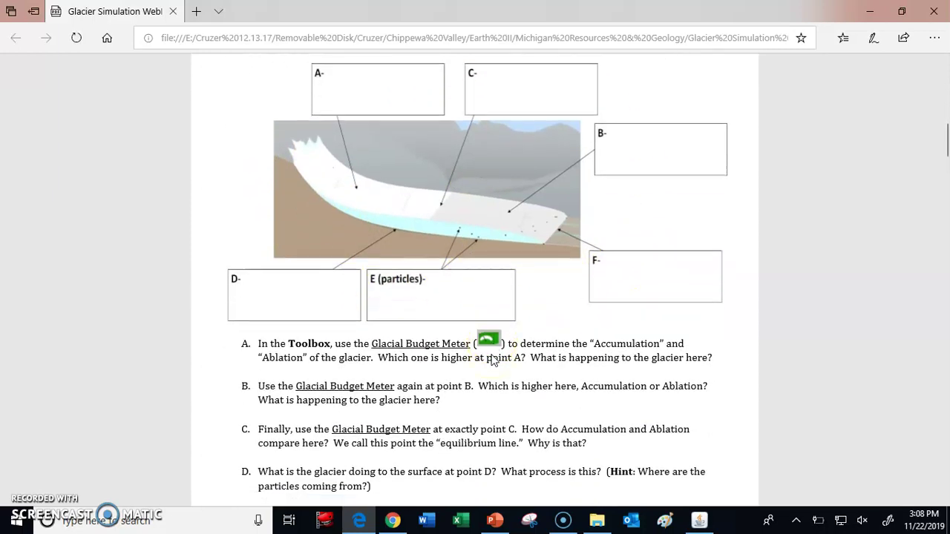
scroll(490, 359, down, 10)
scroll(493, 357, up, 1)
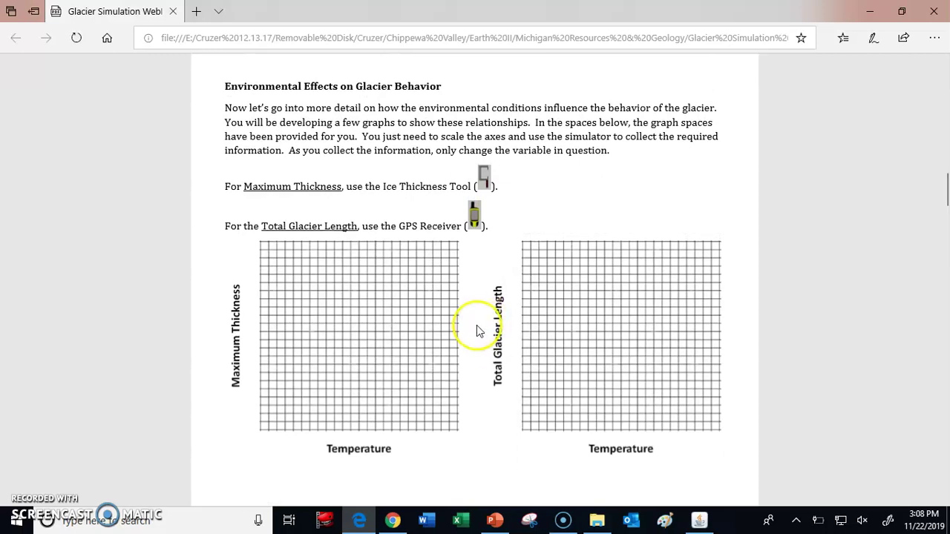
scroll(476, 336, down, 2)
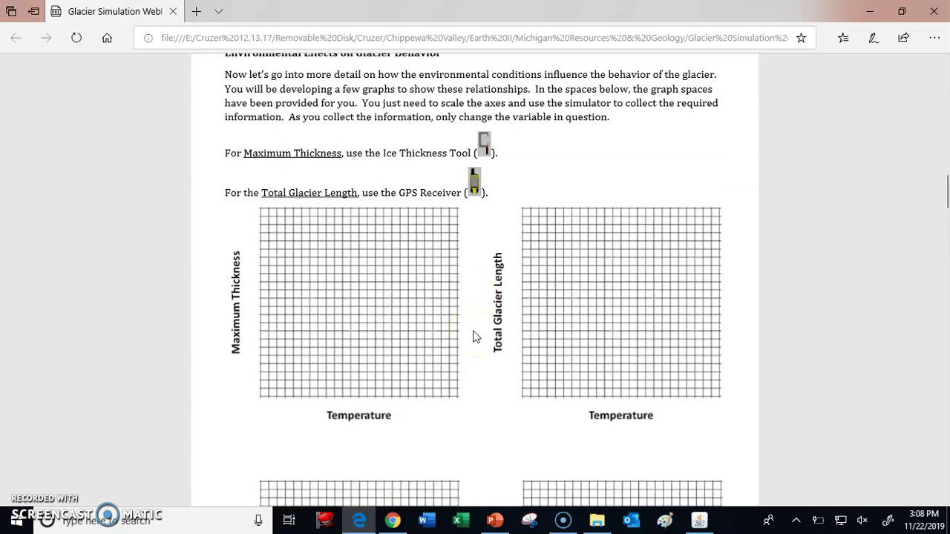
scroll(476, 337, up, 2)
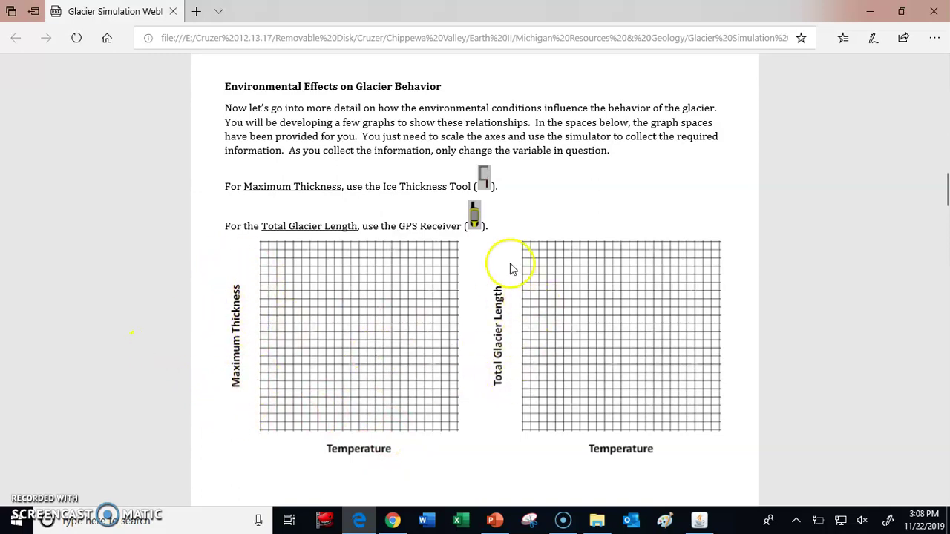
scroll(524, 369, down, 5)
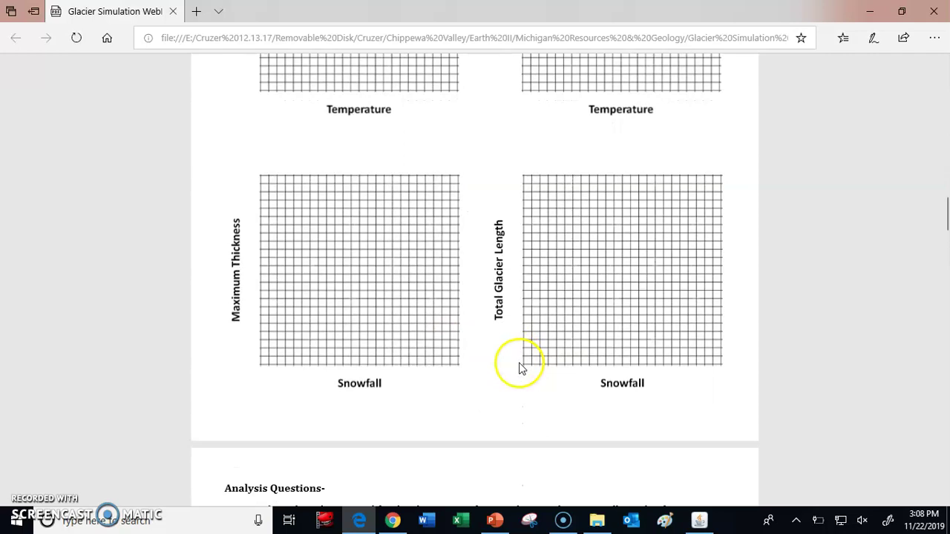
scroll(401, 382, down, 3)
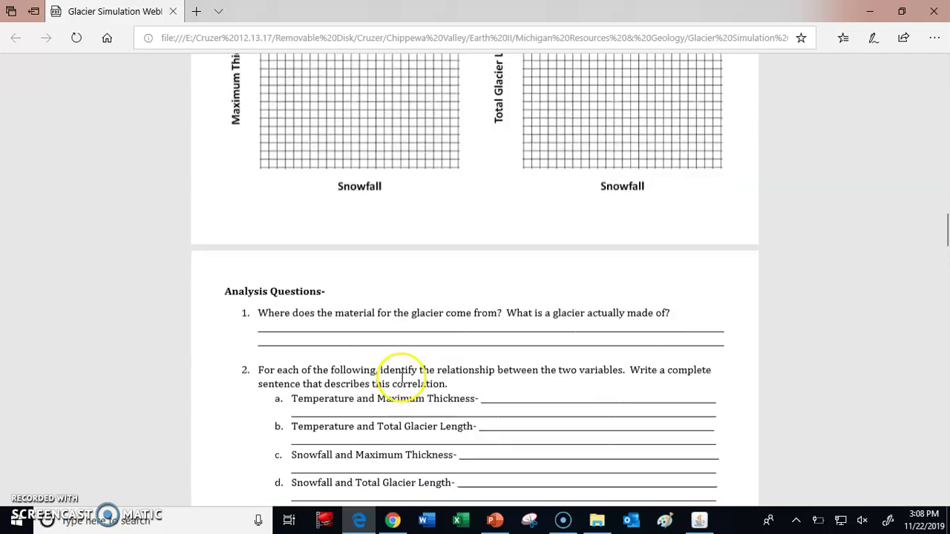
scroll(401, 378, up, 6)
scroll(403, 380, up, 1)
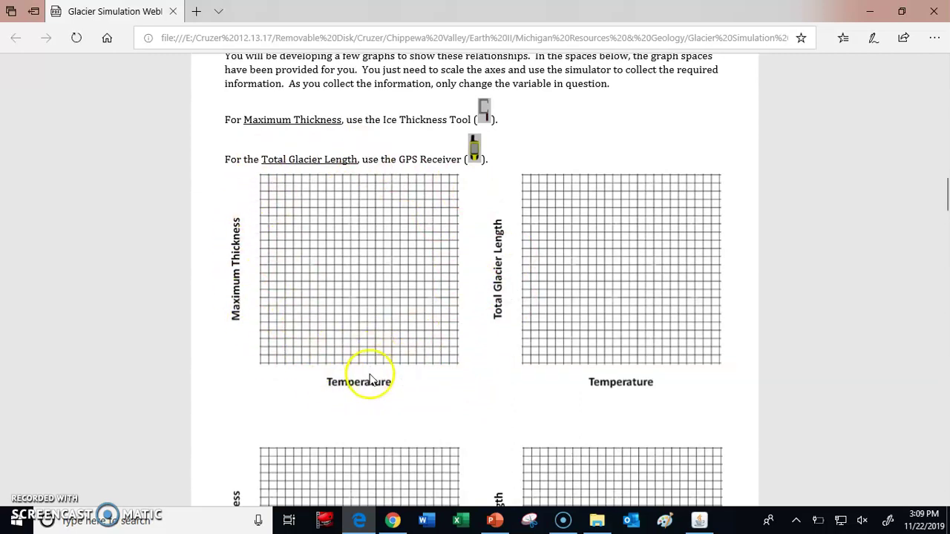
Return to the Glaciers simulator, measure the ice thickness near the equilibrium line and put the thickness tool back in the toolbox
click(393, 518)
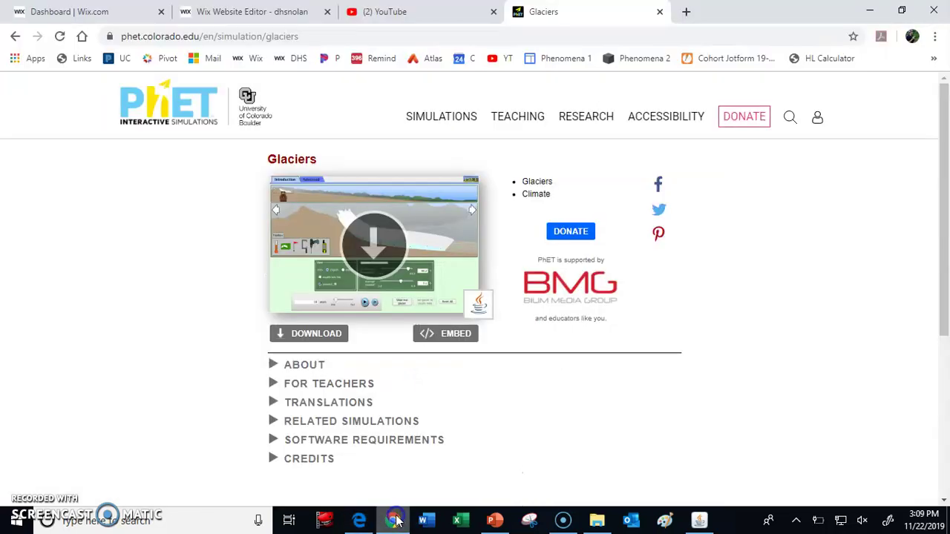
click(496, 521)
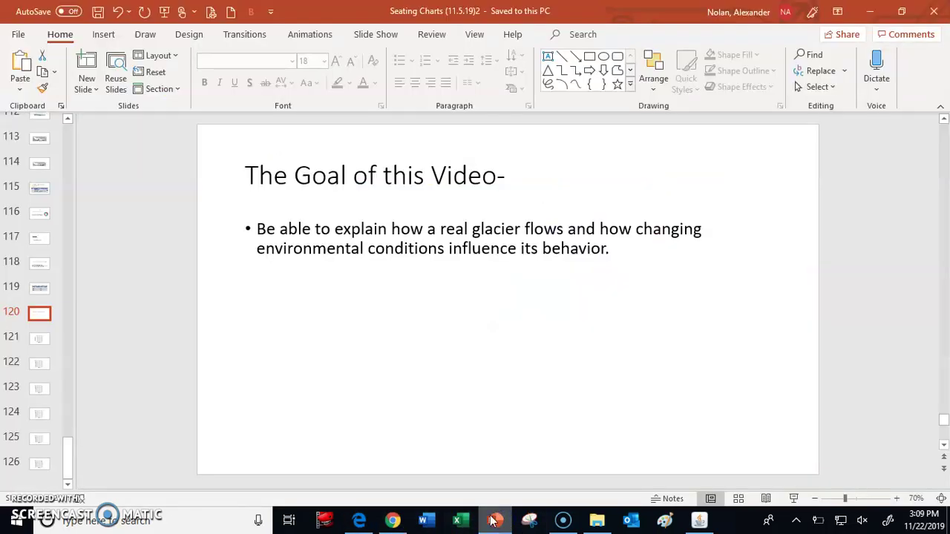
click(699, 520)
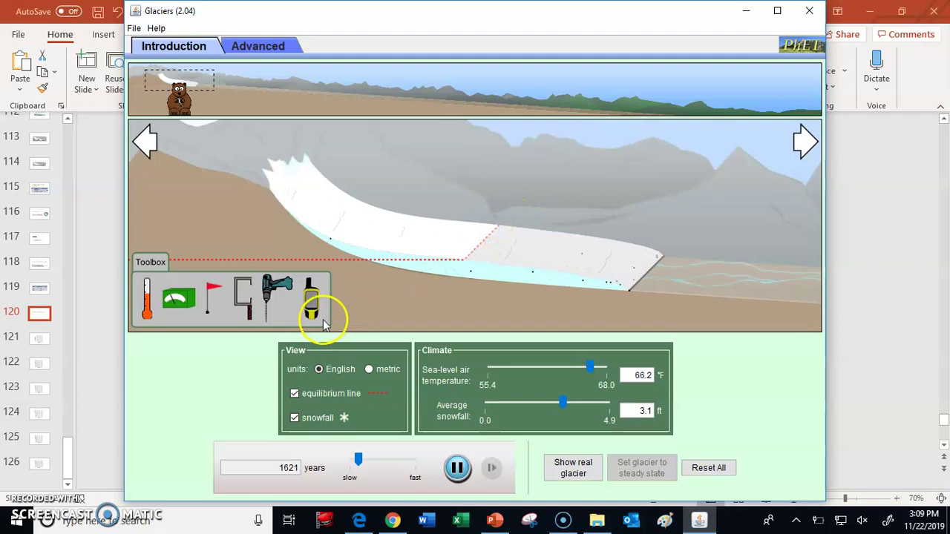
drag(250, 310, 459, 273)
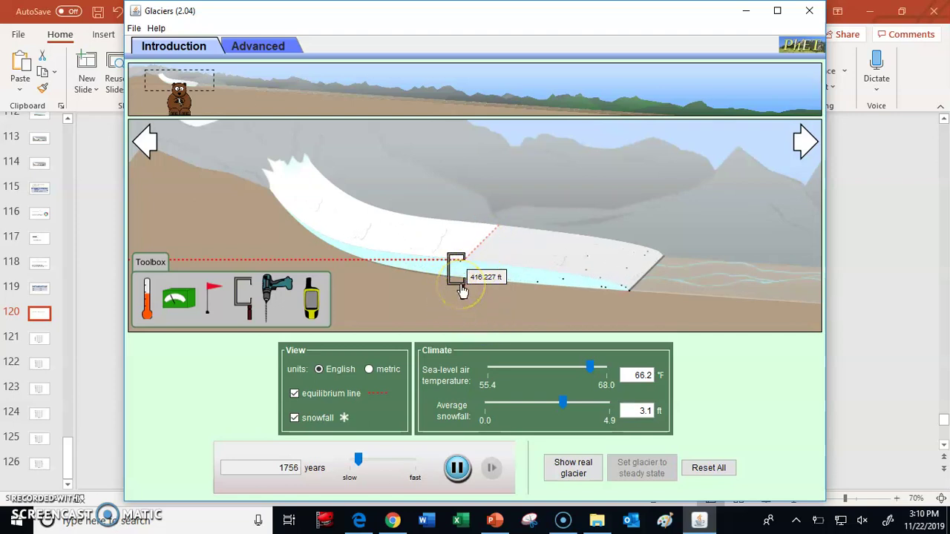
drag(460, 288, 248, 306)
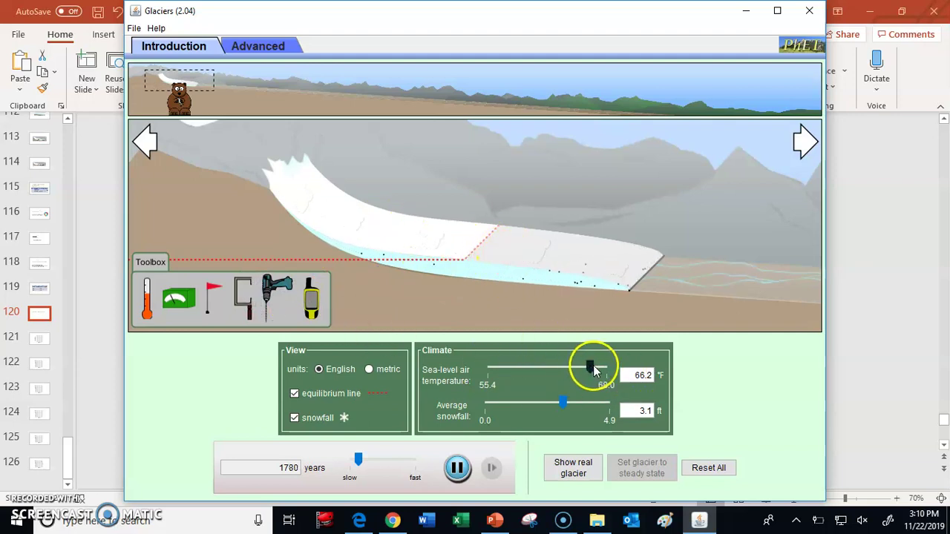
Lower the sea-level air temperature to 63.3 °F and move the viewing frame downslope to the new equilibrium line
mouse_move(590, 371)
mouse_down()
mouse_move(556, 366)
mouse_move(594, 373)
mouse_up()
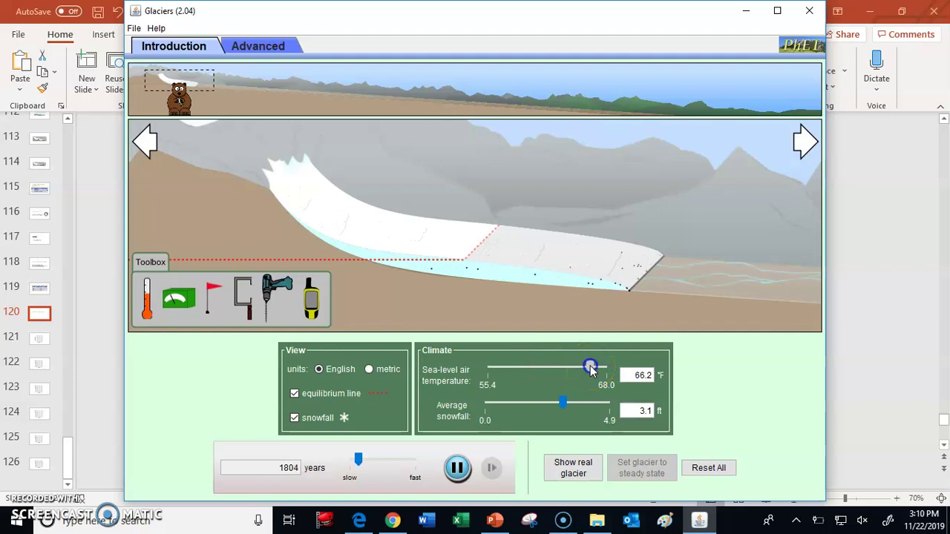
drag(590, 371, 564, 369)
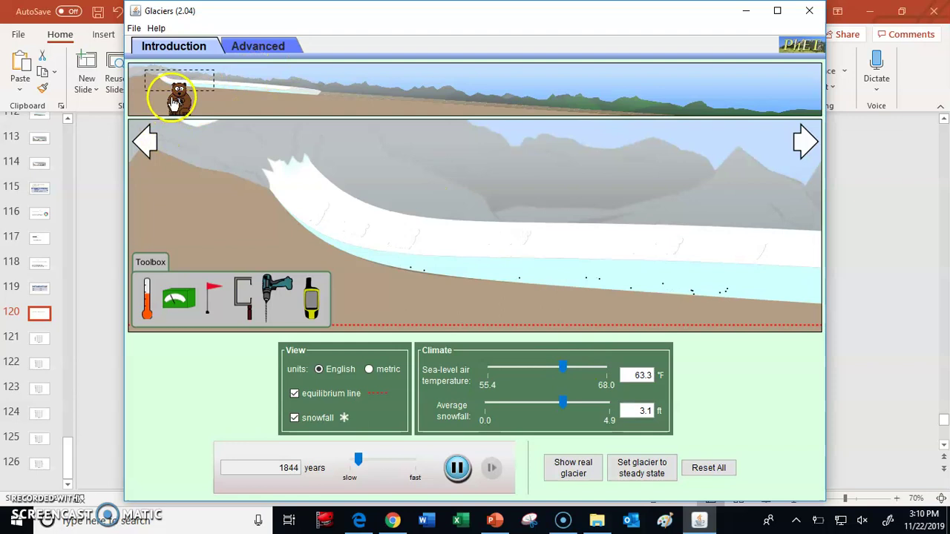
drag(177, 105, 301, 115)
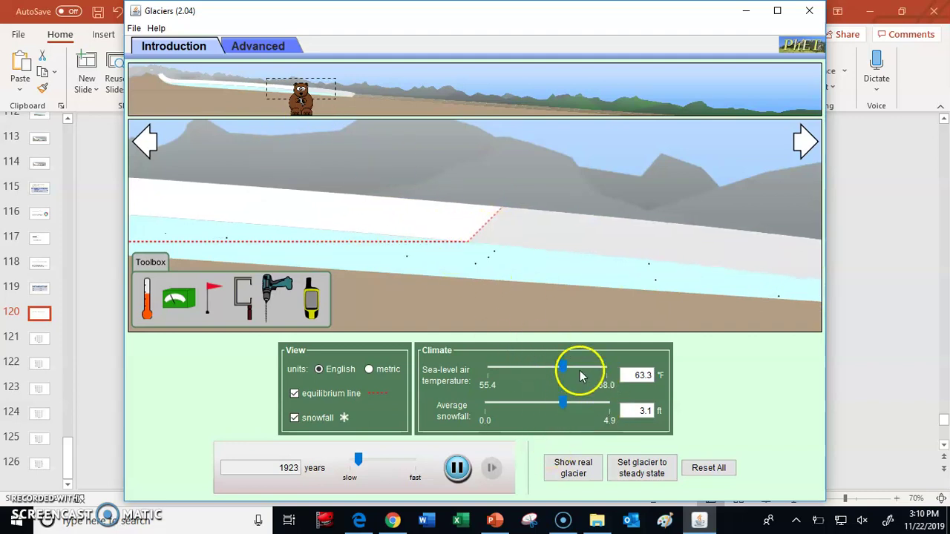
Lower the sea-level air temperature to 62.9 °F and set the glacier to steady state, keeping the equilibrium line in view
drag(564, 367, 562, 371)
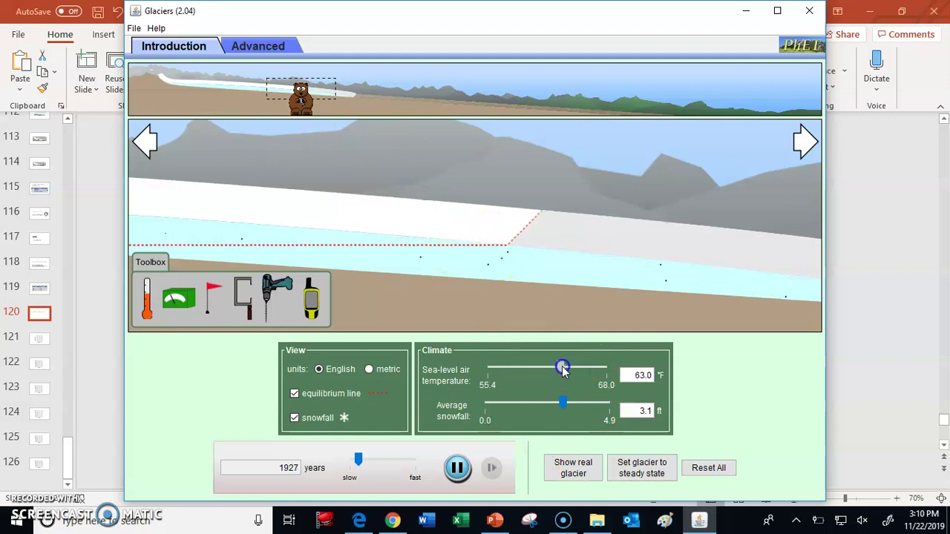
click(644, 469)
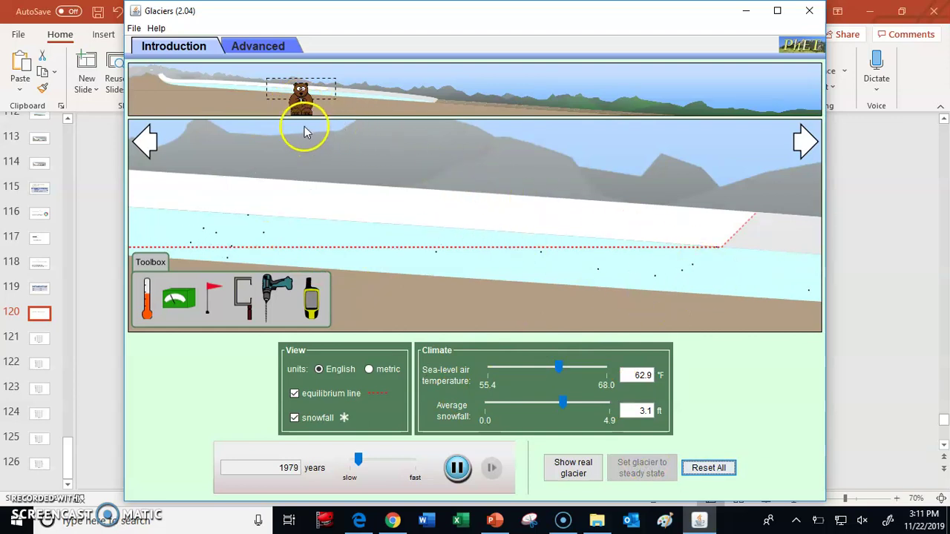
drag(300, 106, 329, 110)
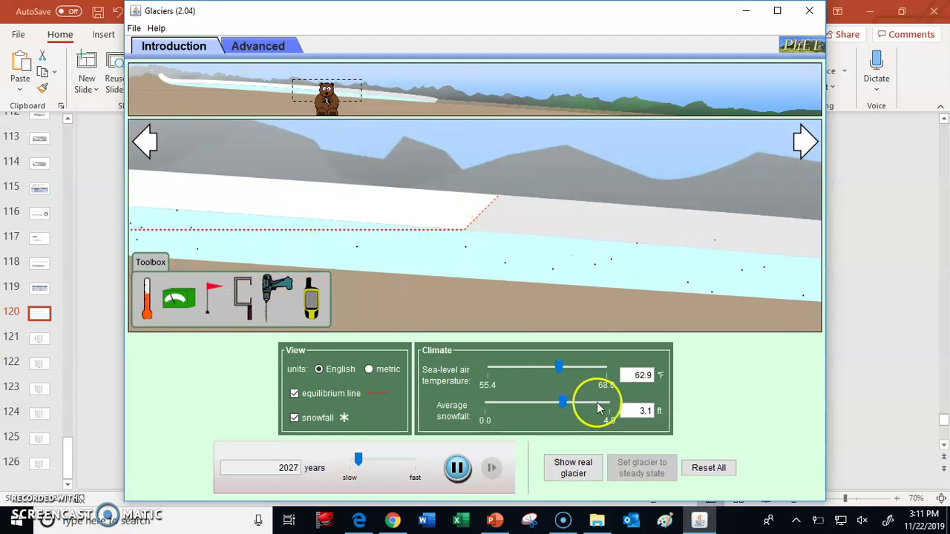
Measure the ice thickness at the equilibrium line, putting the tool back in the toolbox, and reset all simulator settings
drag(251, 317, 464, 272)
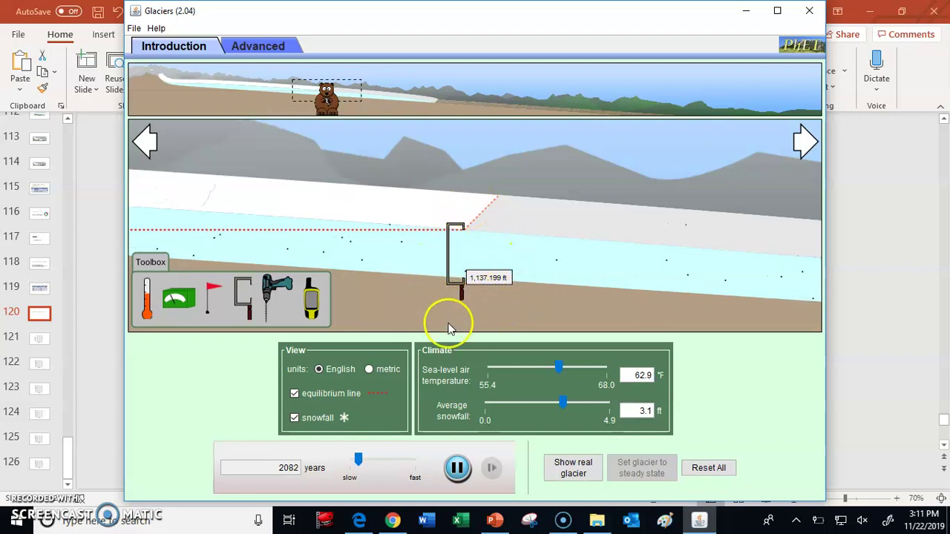
drag(461, 294, 255, 314)
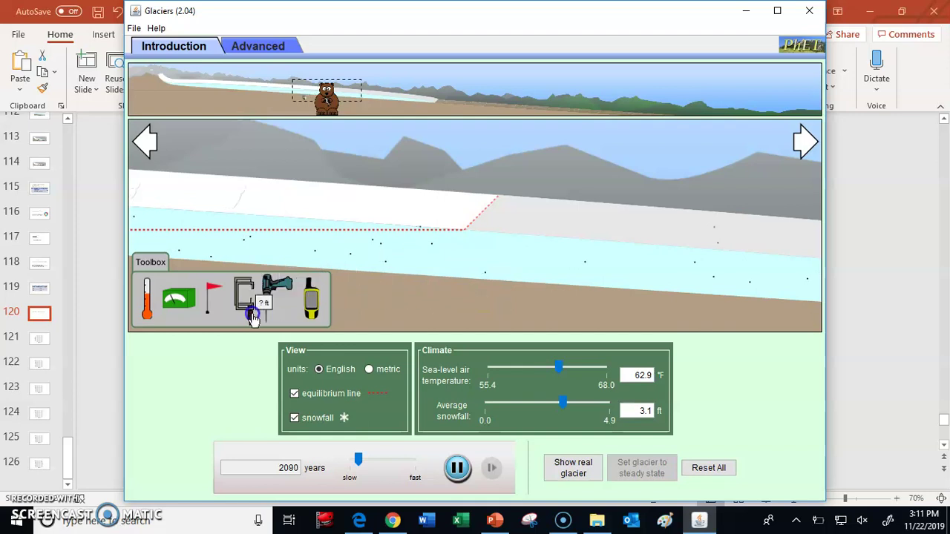
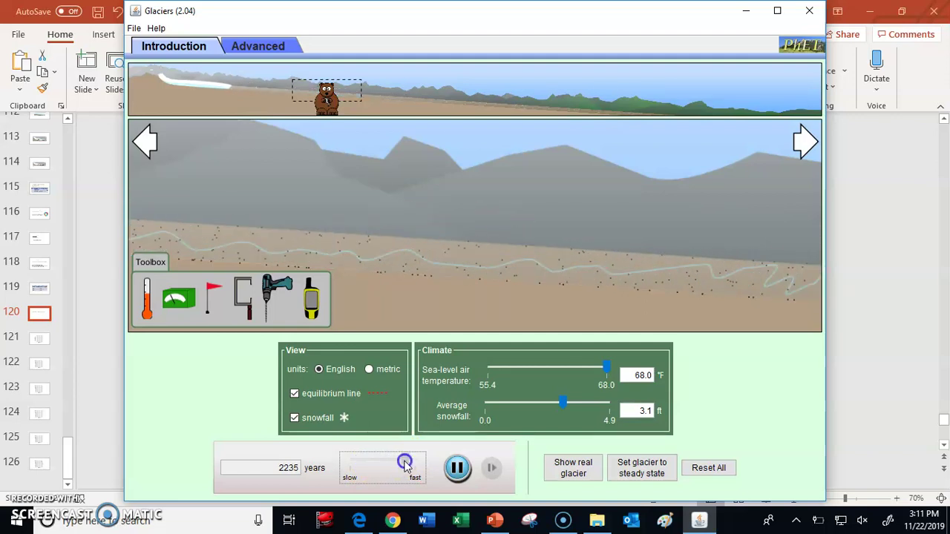
click(711, 469)
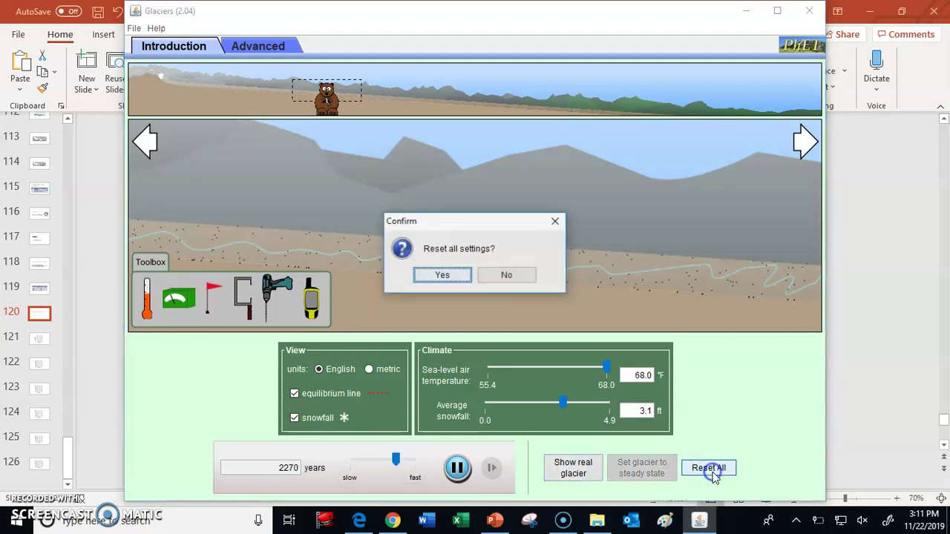
click(443, 275)
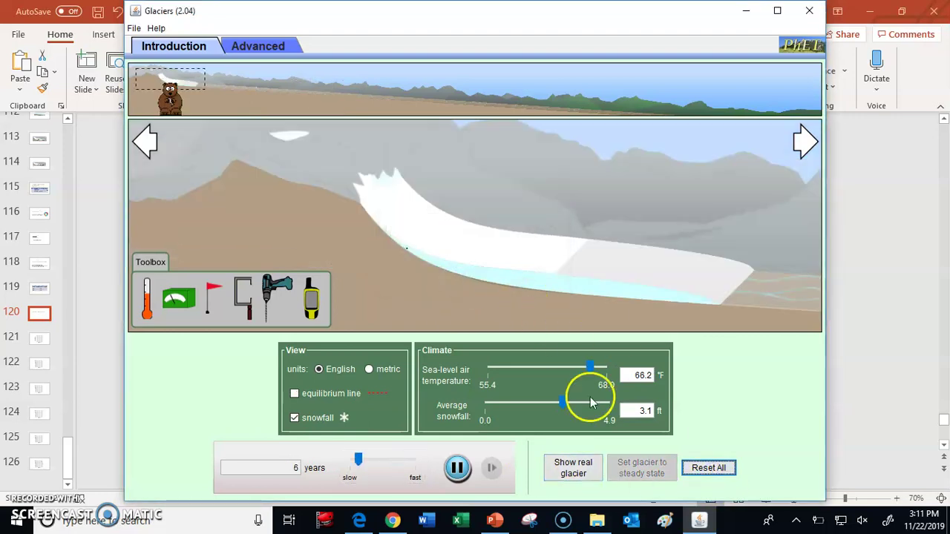
Show the blank Maximum Thickness versus Temperature graph in PowerPoint, then review the worksheet's graph section in Edge
click(494, 521)
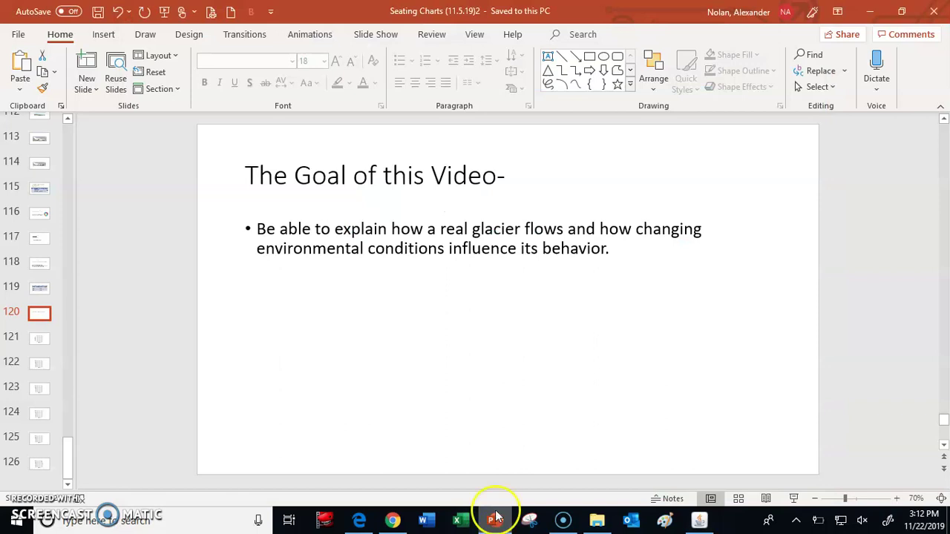
click(39, 339)
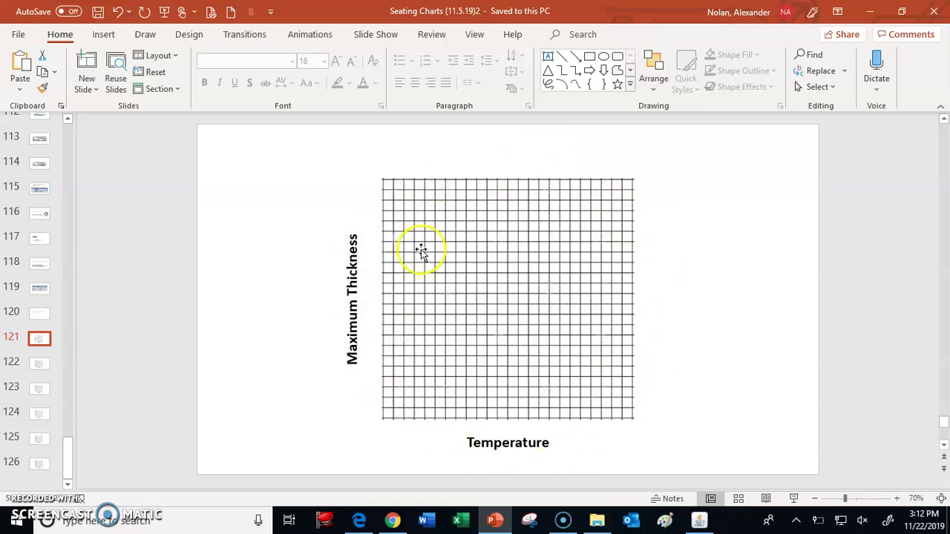
click(396, 522)
click(358, 520)
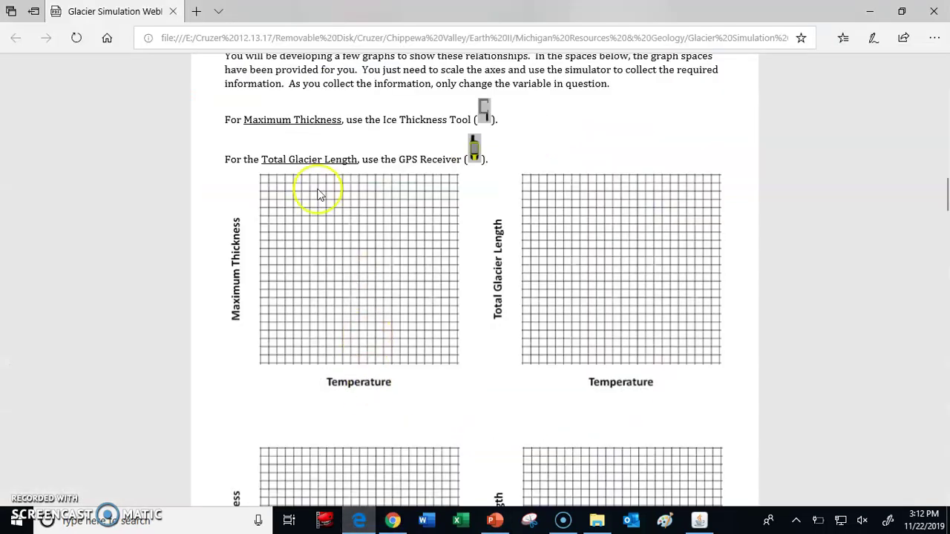
scroll(426, 407, down, 2)
scroll(429, 408, up, 3)
scroll(430, 404, down, 2)
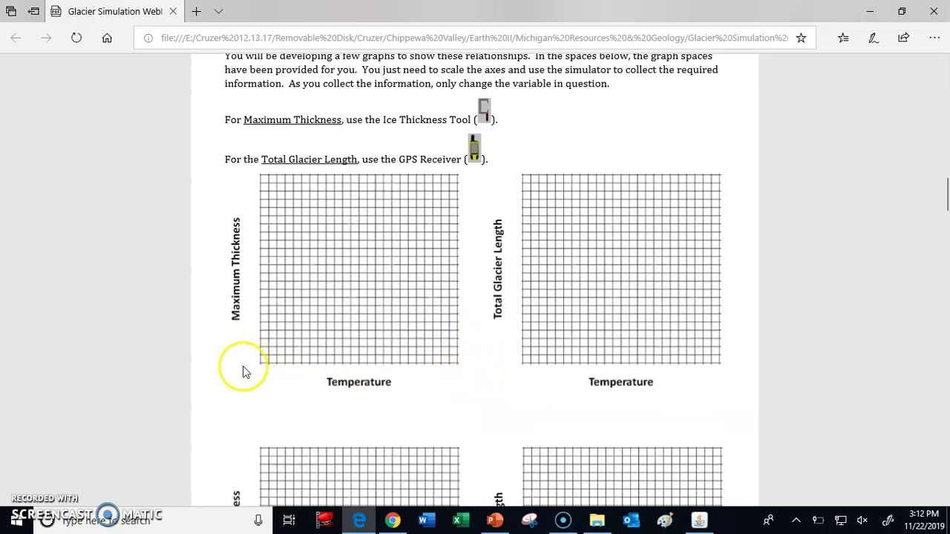
Check the sea-level air temperature range in the Glaciers simulator and switch to the PowerPoint graph with temperatures scaled 55 to 67
click(700, 521)
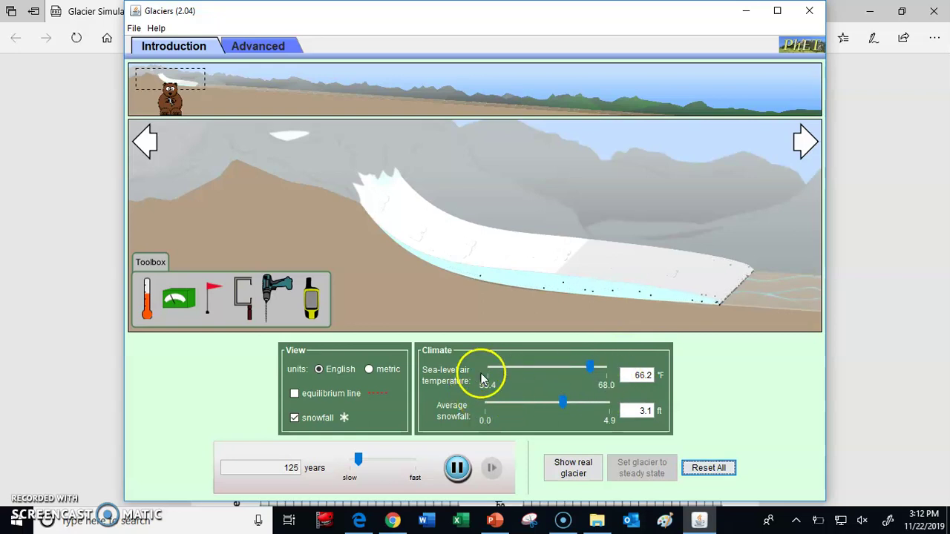
click(496, 518)
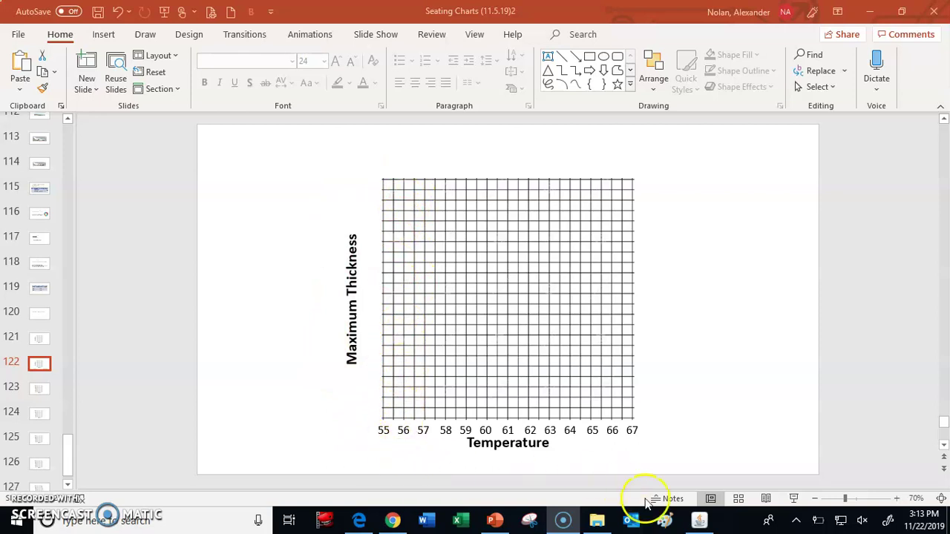
Return to the Glaciers simulator and raise the sea-level air temperature to 68.0 °F
click(699, 520)
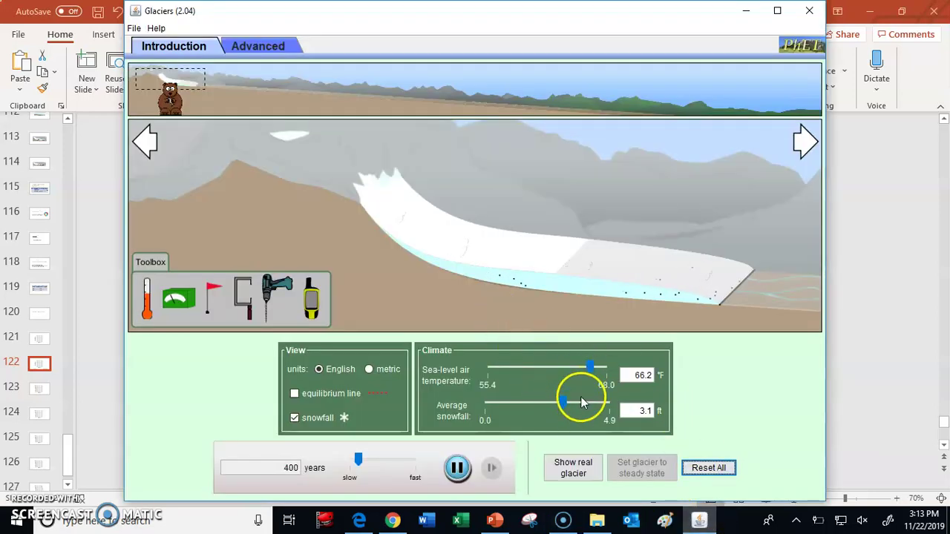
drag(592, 371, 636, 365)
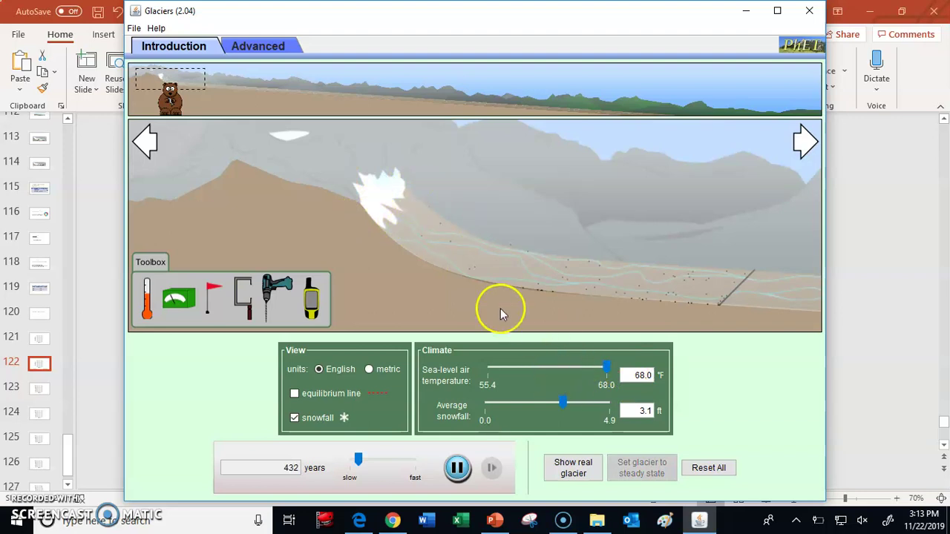
mouse_move(253, 319)
mouse_down()
mouse_move(380, 211)
mouse_move(243, 316)
mouse_up()
Set the sea-level air temperature to 55.4 °F with the glacier at steady state and measure the ice thickness near the equilibrium line
drag(607, 367, 487, 371)
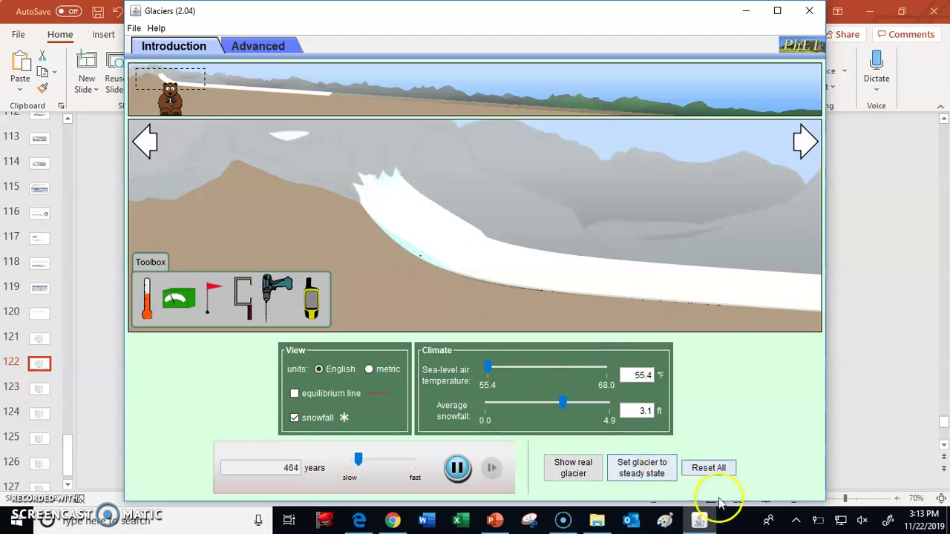
click(641, 469)
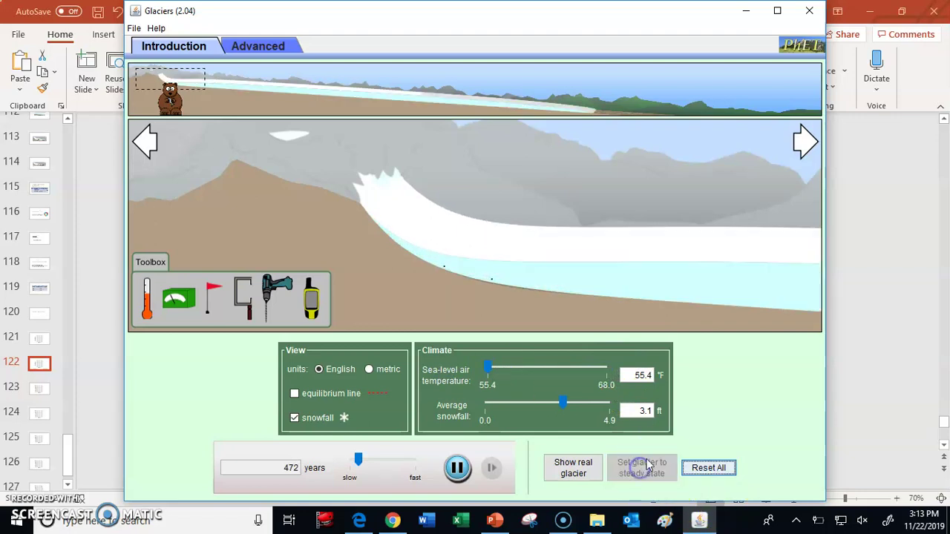
drag(172, 100, 427, 126)
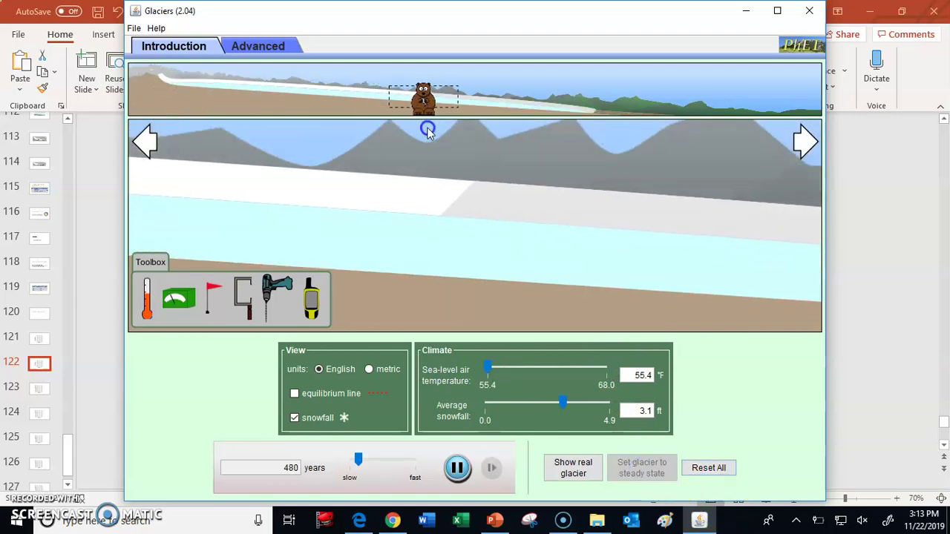
drag(249, 311, 431, 261)
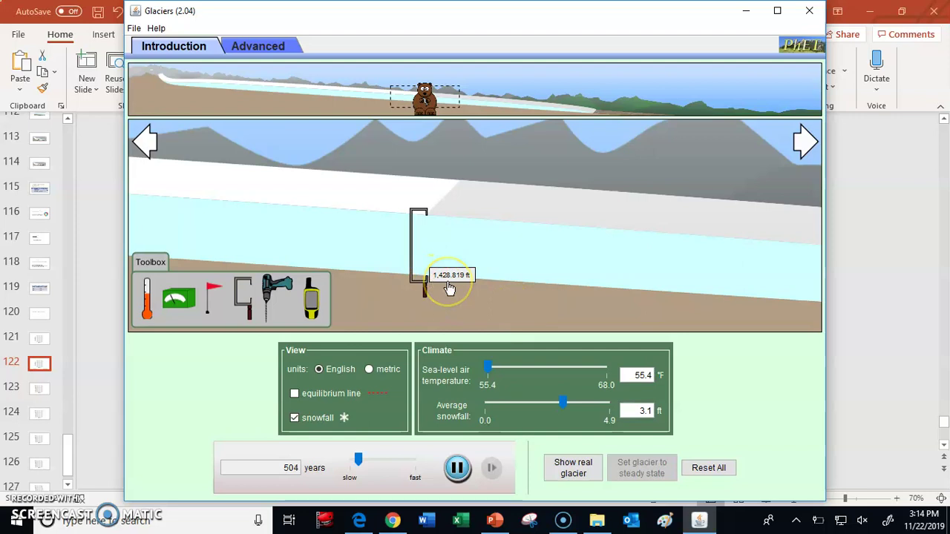
Show the PowerPoint graphs with the thickness axis and the two plotted endpoints, checking the thickness reading in the Glaciers simulator in between
click(493, 520)
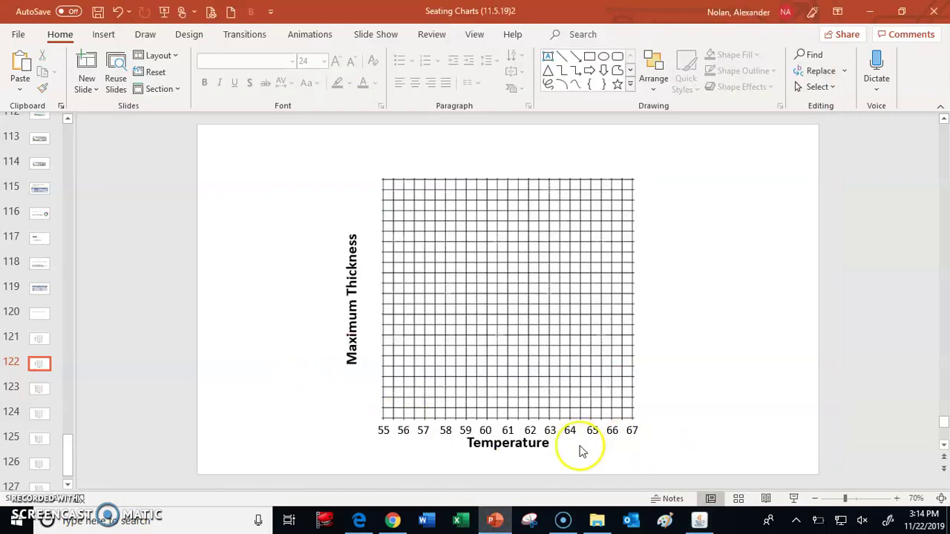
scroll(241, 377, down, 1)
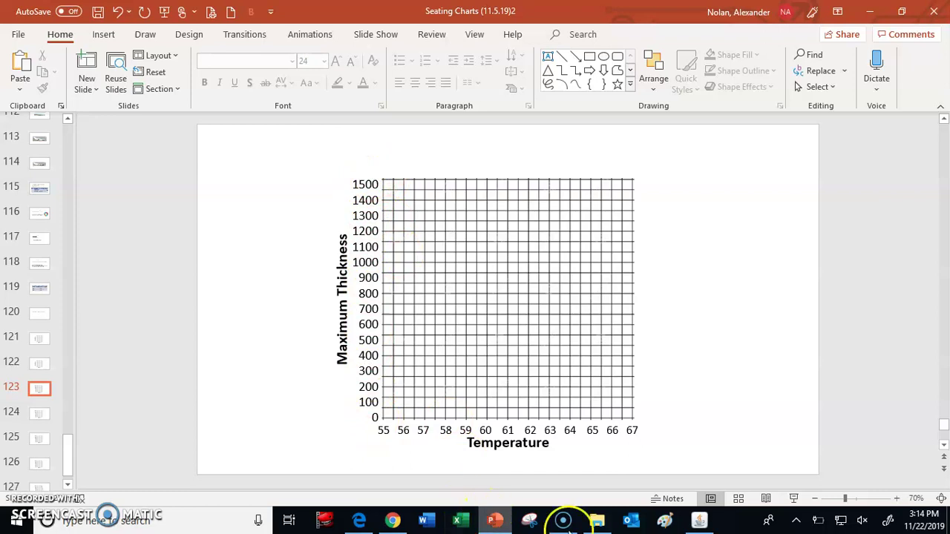
click(699, 520)
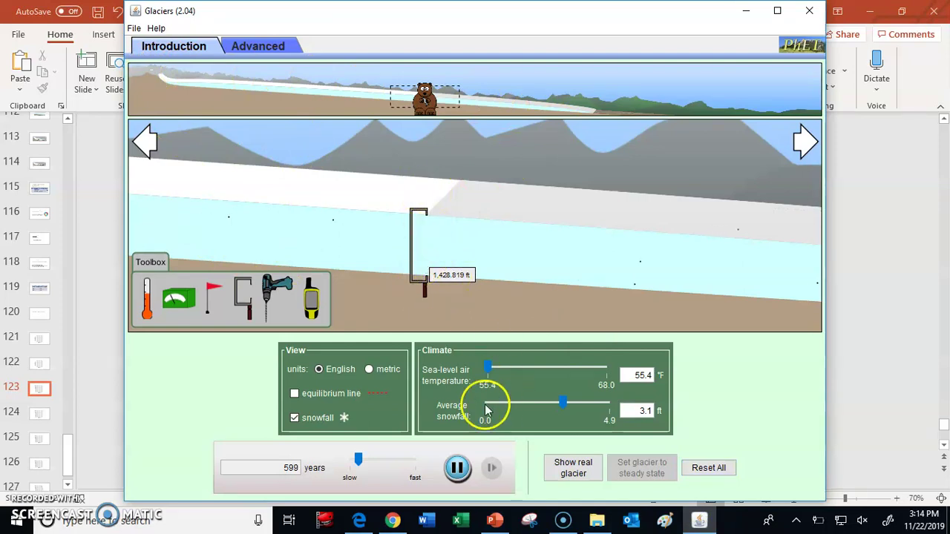
click(490, 520)
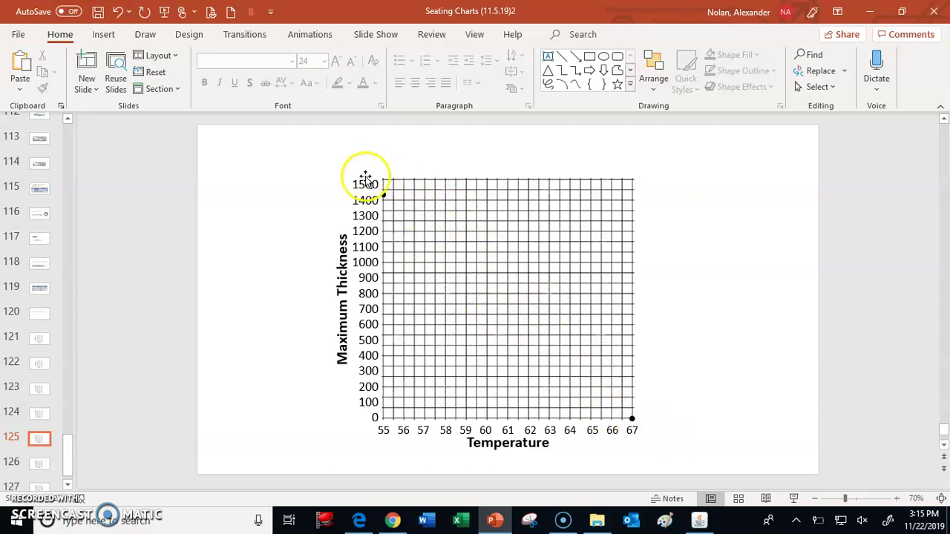
Return to Glaciers, set the temperature to 62.0 °F at steady state and measure the ice thickness near the equilibrium line
click(702, 521)
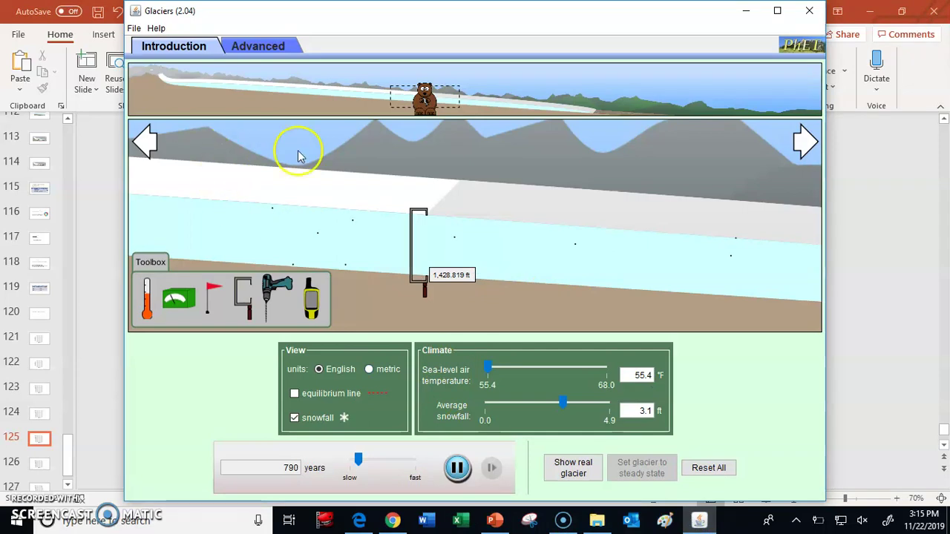
drag(488, 368, 552, 372)
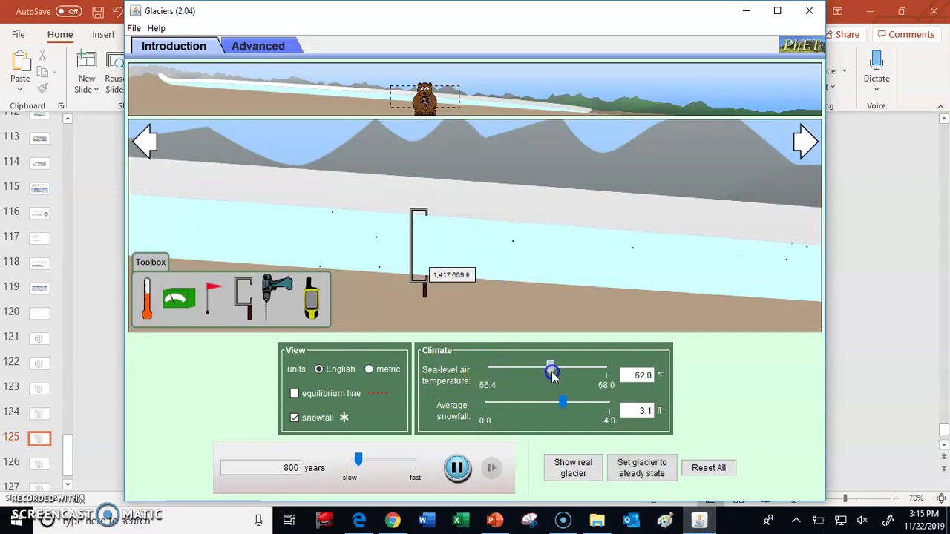
click(647, 472)
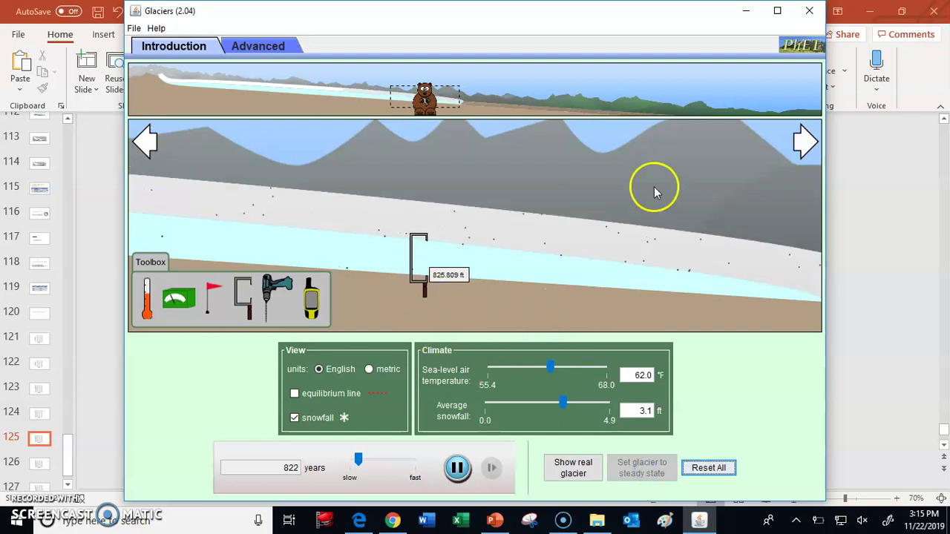
drag(418, 77, 337, 77)
drag(251, 293, 438, 274)
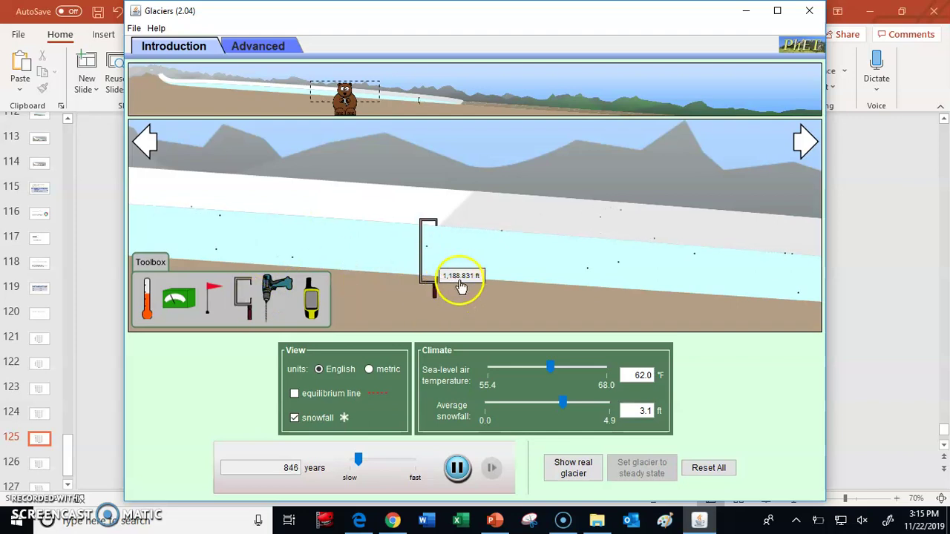
Lower the sea-level air temperature to 59.4 °F with the glacier at steady state and measure the ice thickness near the equilibrium line
drag(551, 368, 526, 369)
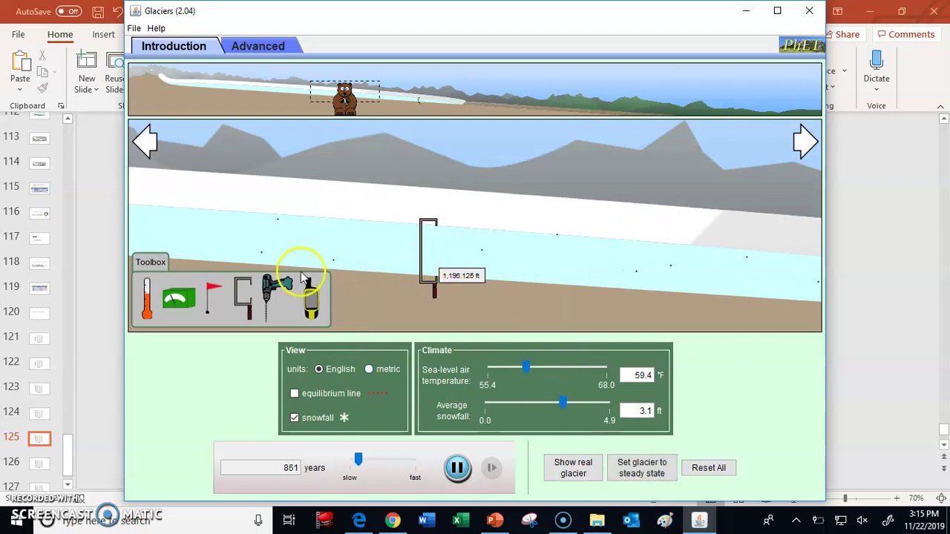
drag(438, 281, 691, 295)
mouse_move(344, 101)
mouse_down()
mouse_move(314, 101)
mouse_move(351, 102)
mouse_up()
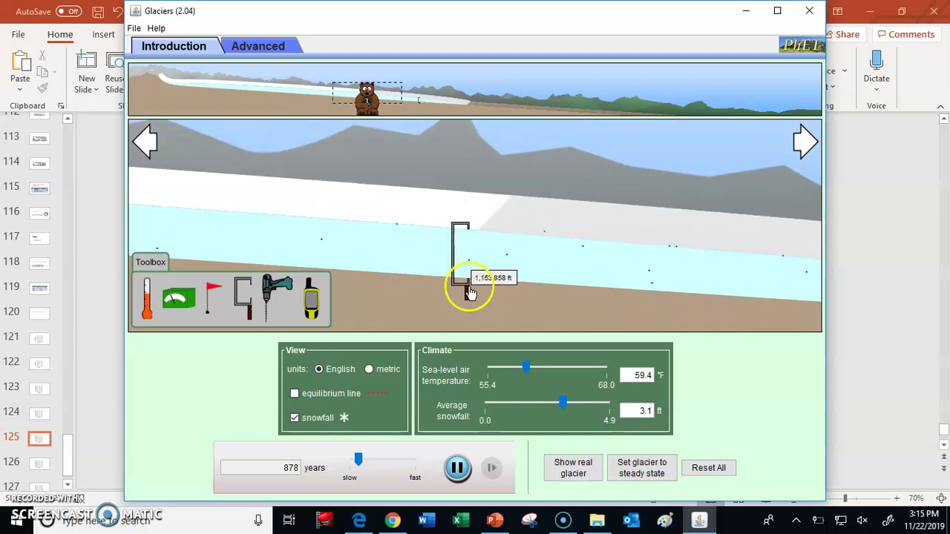
click(627, 462)
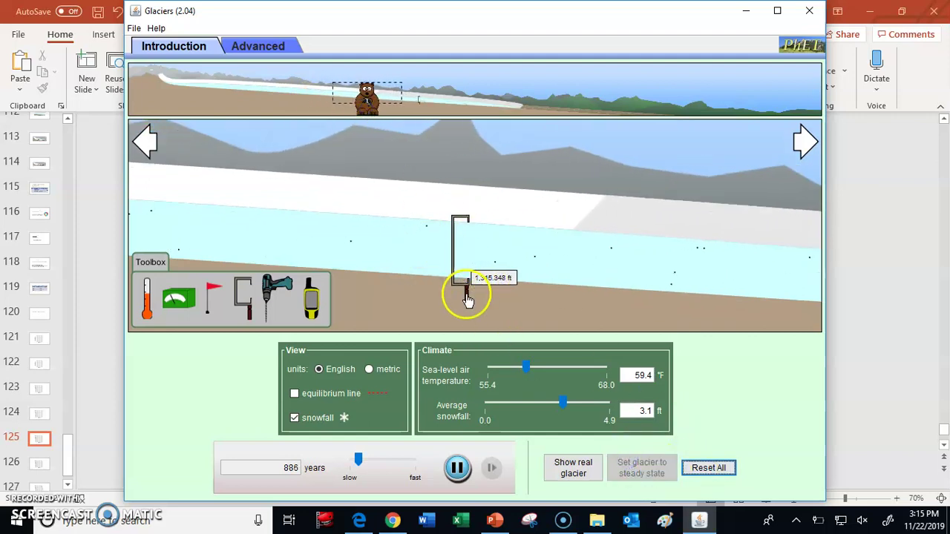
drag(467, 289, 576, 295)
Raise the sea-level air temperature to 63.7 °F with the glacier at steady state and measure the ice thickness near the equilibrium line
drag(525, 368, 562, 375)
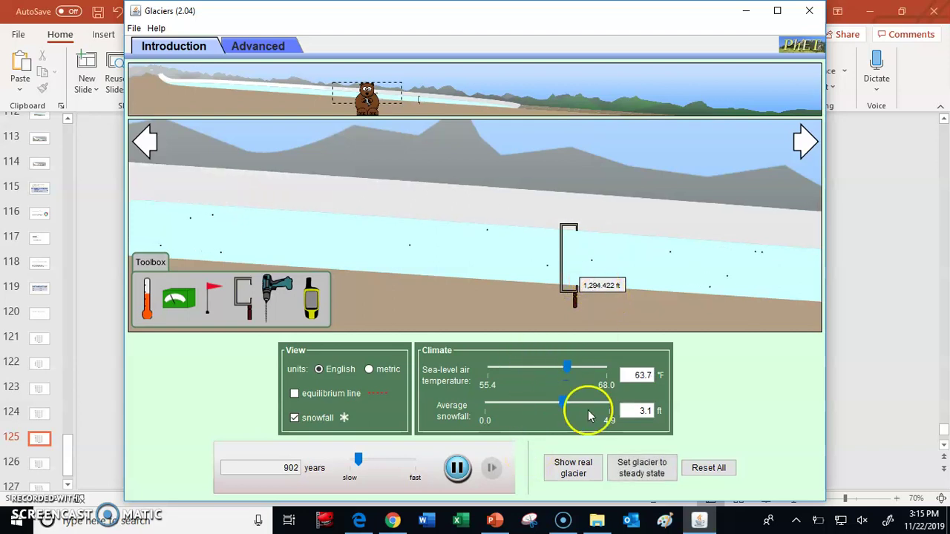
click(637, 468)
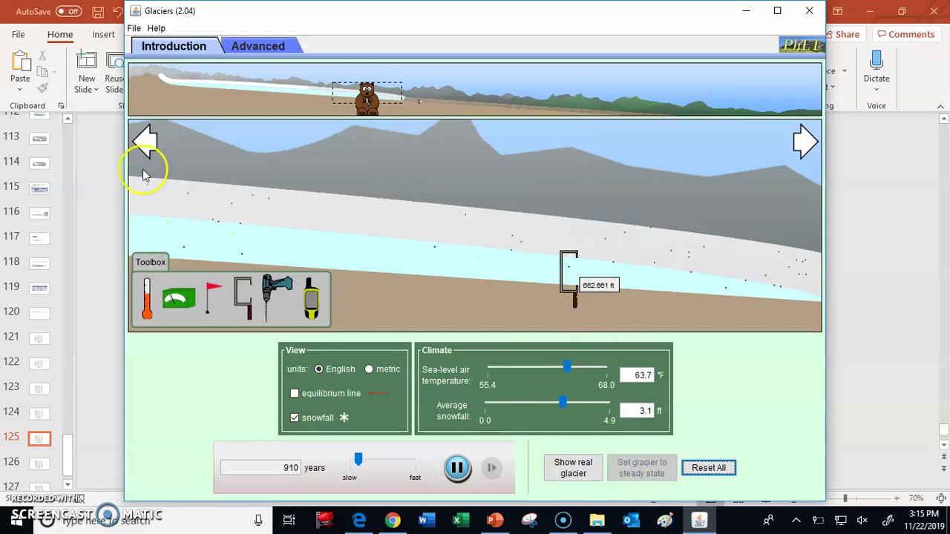
drag(395, 99, 337, 100)
drag(245, 296, 444, 272)
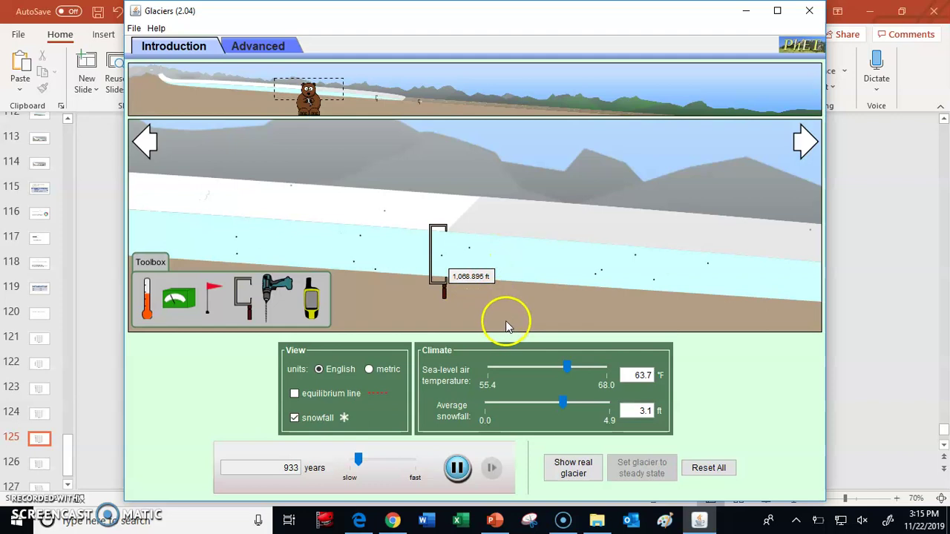
Raise the sea-level air temperature to 68.0 °F and increase the simulation speed to more than halfway towards fast
drag(567, 367, 611, 375)
click(367, 464)
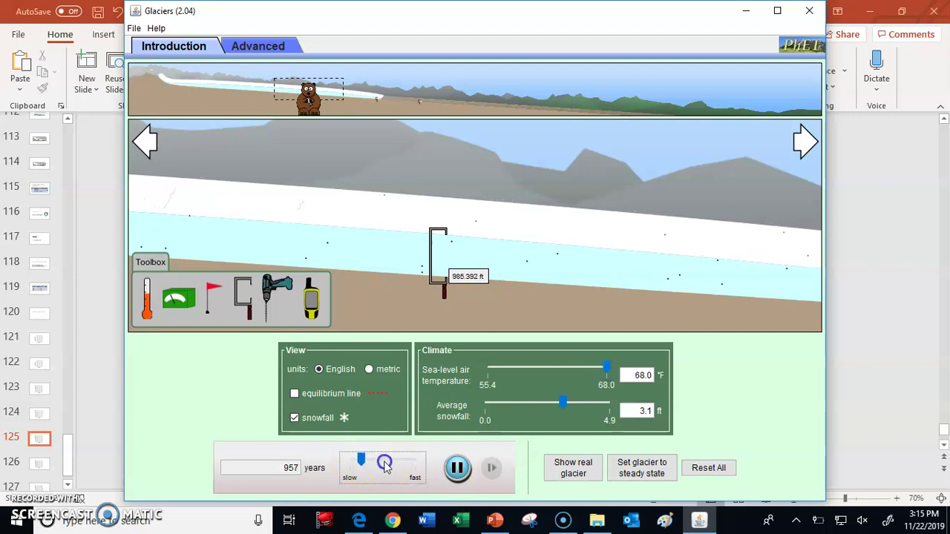
drag(358, 462, 393, 460)
click(606, 369)
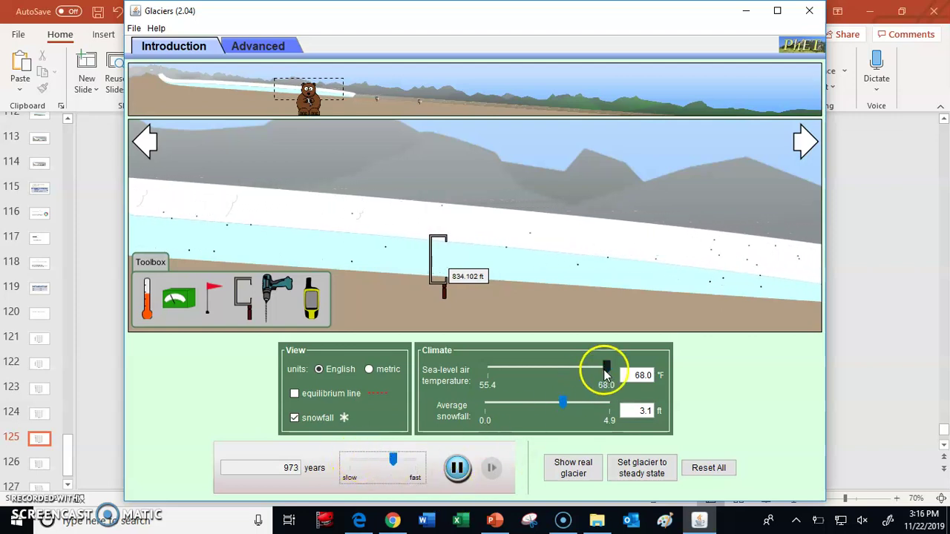
Lower the sea-level air temperature to 64.7 °F and pause the simulation
drag(608, 365, 577, 373)
click(455, 467)
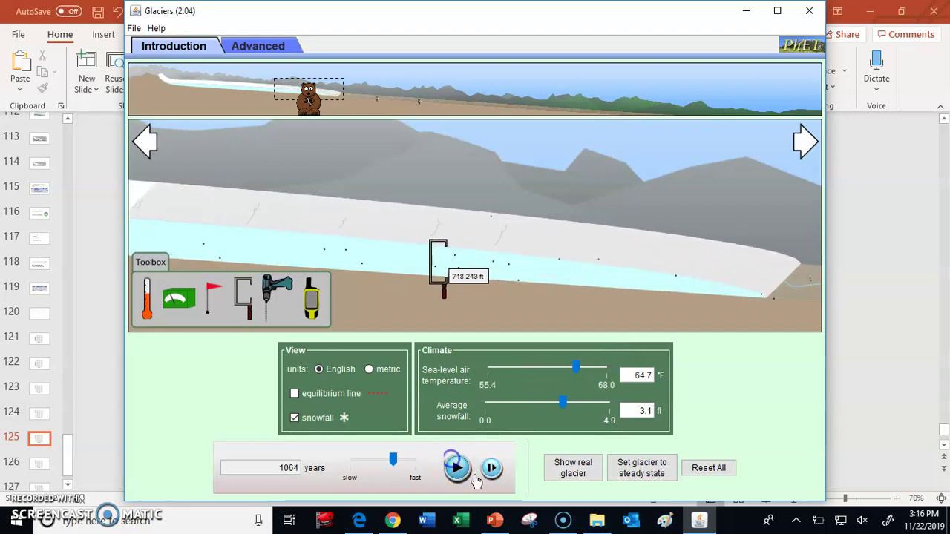
Switch to PowerPoint and view the Maximum Thickness versus Temperature graph with the two plotted endpoints
click(492, 520)
click(289, 329)
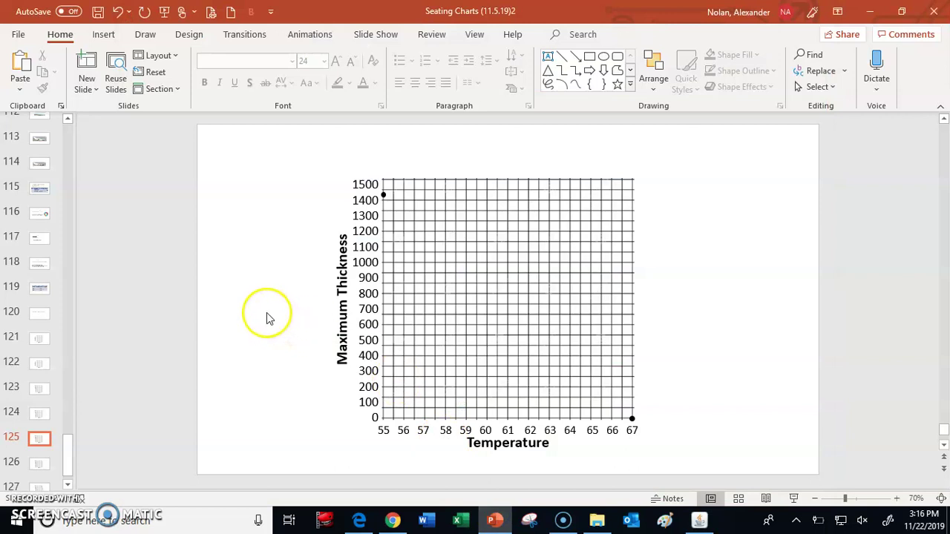